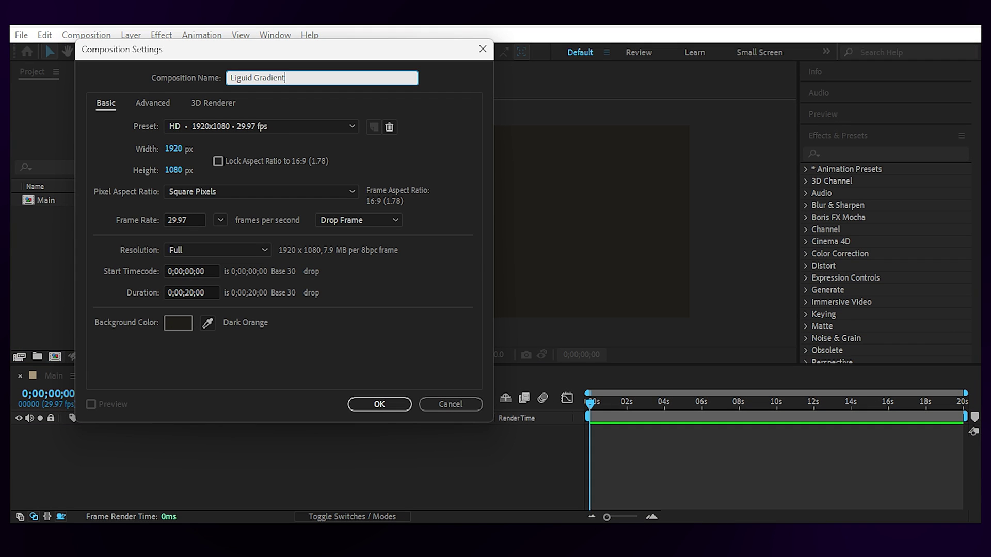
# - Create the Liguid Gradient composition and add a full-size solid layer named Gradient to it
pyautogui.press('Return')
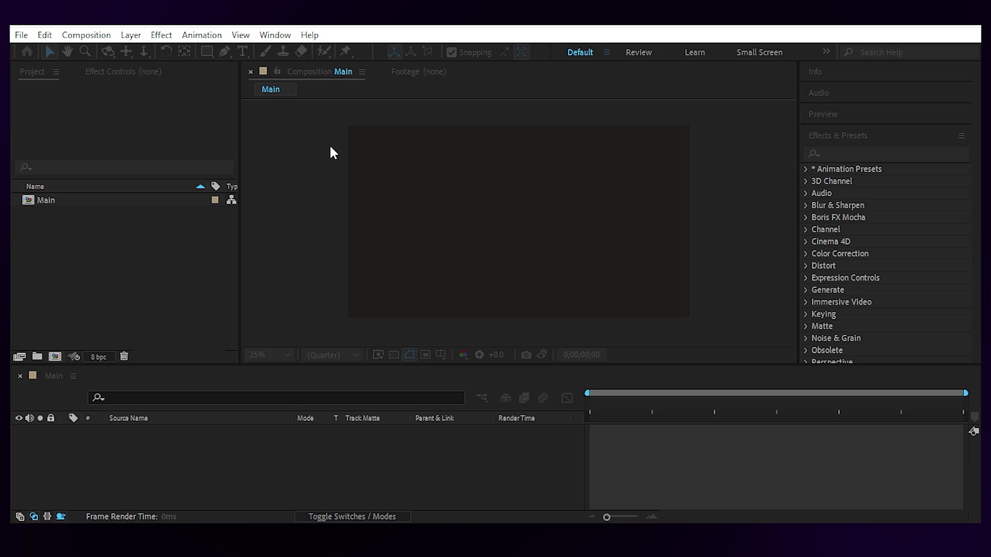
pyautogui.hotkey('ctrl', 'y')
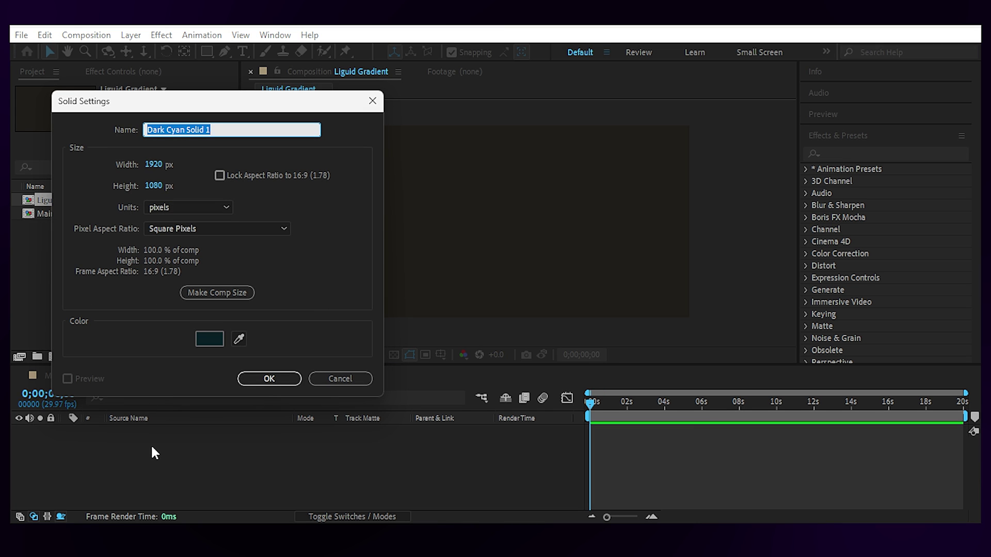
pyautogui.write('Gradient')
pyautogui.press('Return')
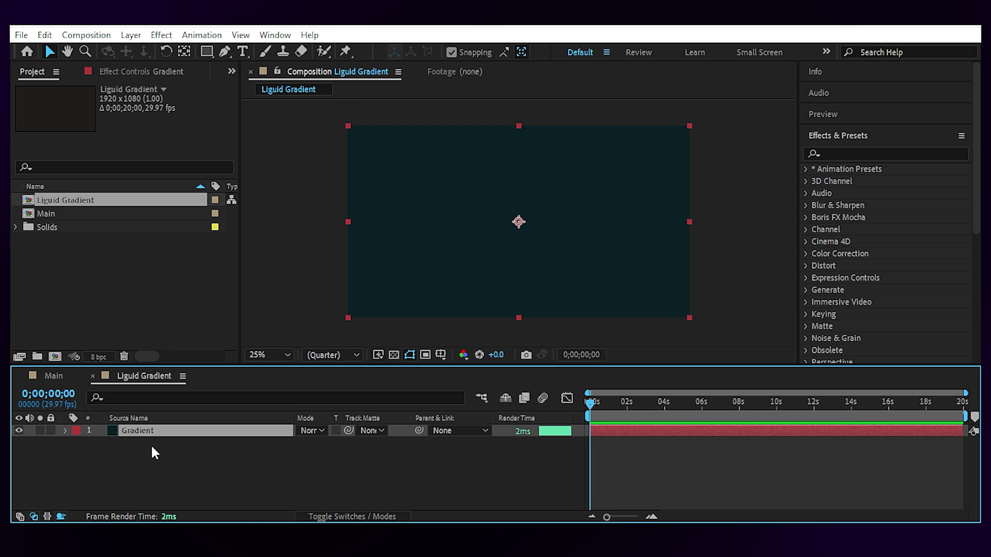
# - Find the 4-Color Gradient effect and apply it to the Gradient solid
pyautogui.click(867, 154)
pyautogui.write('4')
pyautogui.moveTo(866, 289); pyautogui.dragTo(512, 265)
# - Place the AdobeColor Glassy Gradients palette image over the gradient and squash it vertically so its swatches fit inside the frame
pyautogui.click(29, 71)
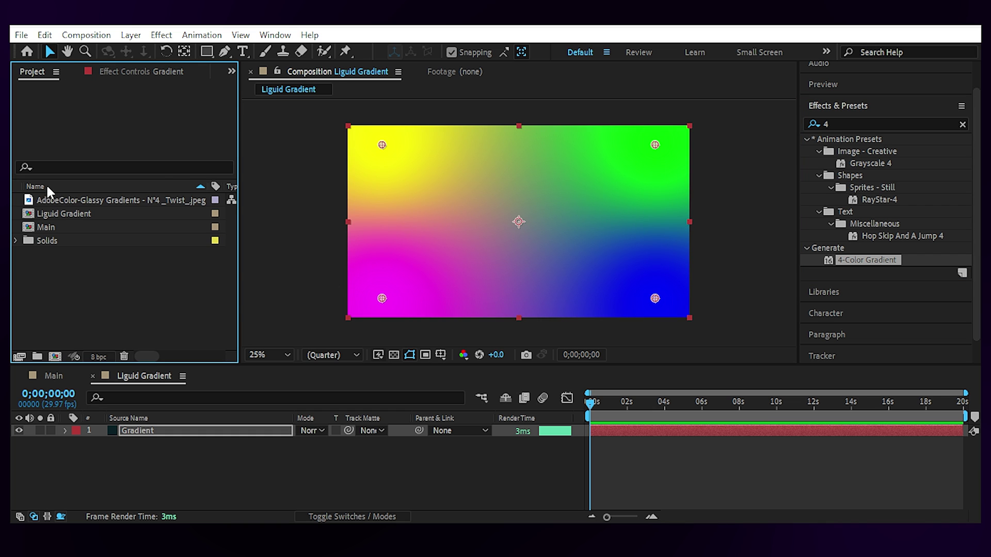
pyautogui.moveTo(49, 199); pyautogui.dragTo(524, 268)
pyautogui.press(',')
pyautogui.moveTo(519, 140); pyautogui.dragTo(519, 217)
pyautogui.moveTo(545, 252); pyautogui.dragTo(546, 227)
pyautogui.click(275, 267)
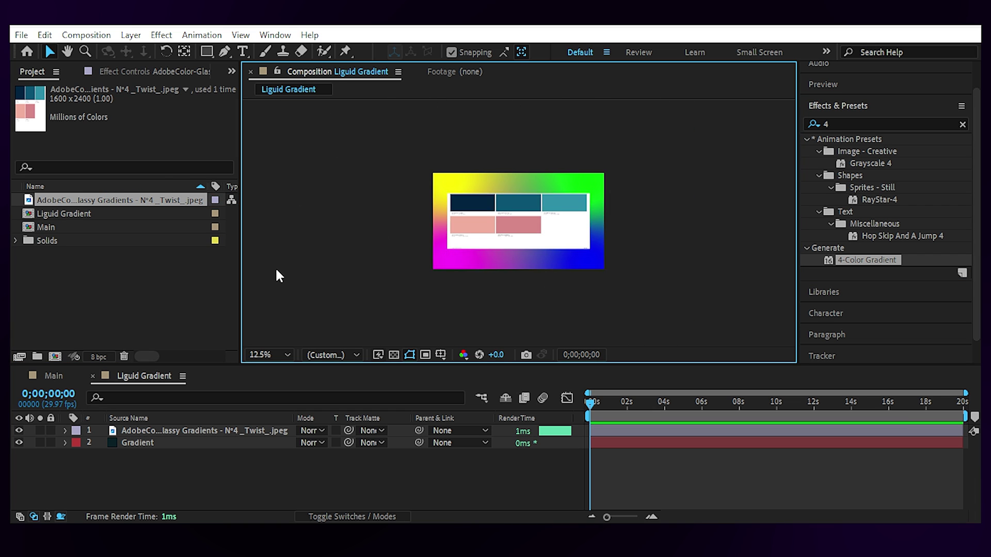
# - On the Gradient layer, sample Color 1 from the palette's light peach swatch and Color 2 from its light teal swatch
pyautogui.press('.')
pyautogui.click(112, 71)
pyautogui.hotkey('ctrl', 'Down')
pyautogui.hotkey('ctrl', 'Down')
pyautogui.click(161, 138)
pyautogui.click(423, 223)
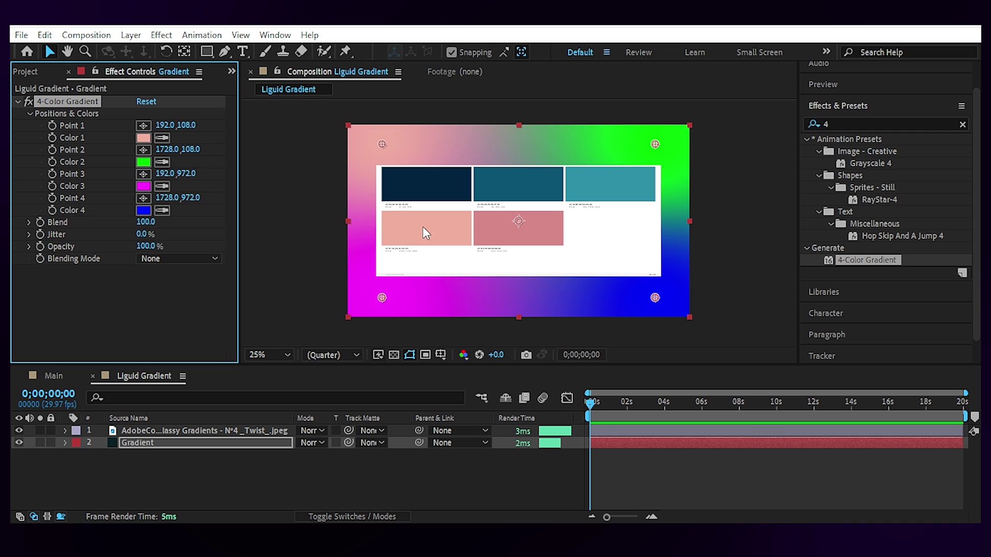
pyautogui.click(161, 162)
pyautogui.click(608, 185)
# - Sample the gradient's Color 4 from the palette's rose pink swatch and Color 3 from its medium blue-teal swatch
pyautogui.click(162, 210)
pyautogui.click(511, 230)
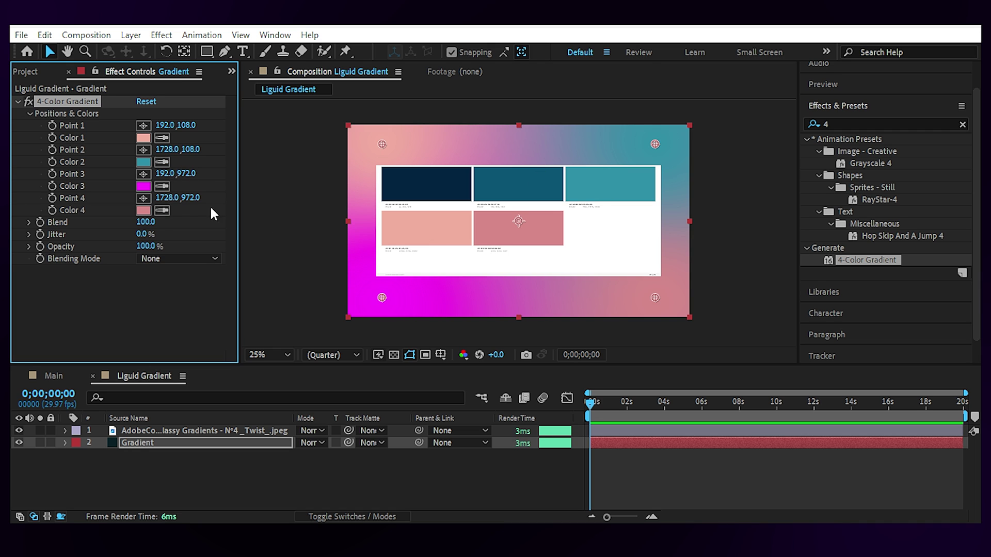
pyautogui.click(500, 196)
pyautogui.click(298, 279)
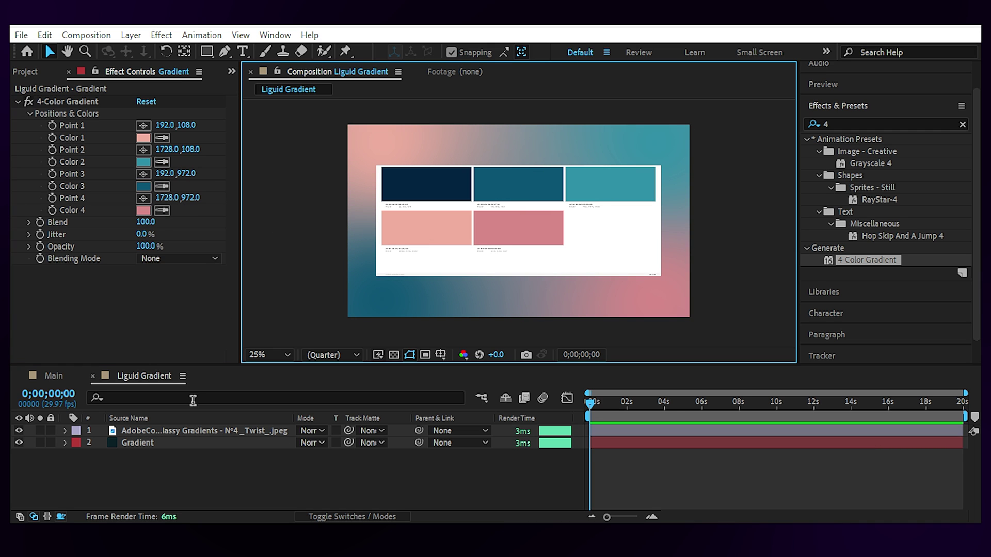
# - Delete the palette image layer from the composition, leaving the Gradient layer
pyautogui.click(166, 429)
pyautogui.press('Delete')
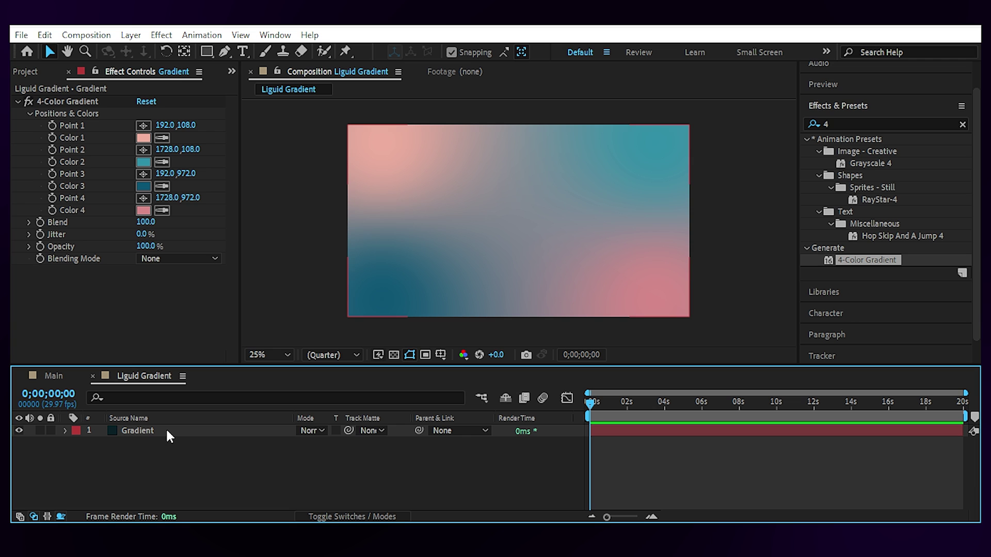
pyautogui.click(94, 101)
pyautogui.click(401, 456)
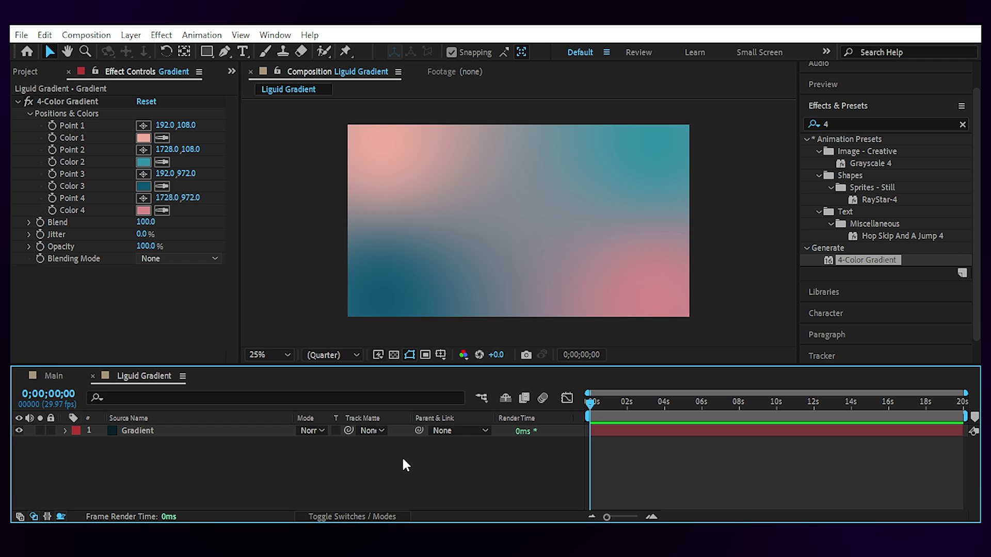
# - Change the gradient's Color 4 to the more saturated red D33335
pyautogui.click(144, 210)
pyautogui.moveTo(249, 177); pyautogui.dragTo(260, 178)
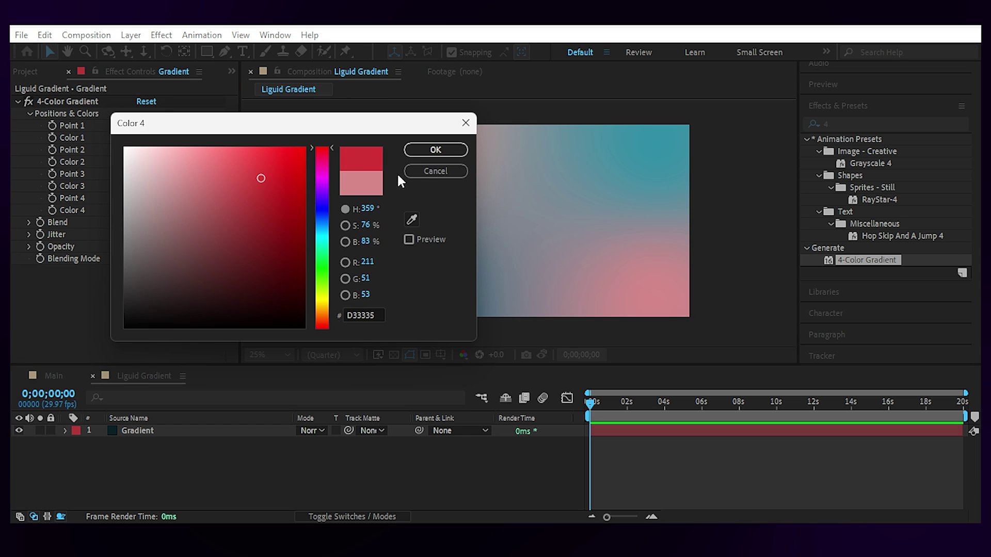
pyautogui.press('Return')
# - Turn on position keyframing for gradient Points 1 to 4 at the first frame and expand their properties in the timeline
pyautogui.click(64, 430)
pyautogui.click(91, 455)
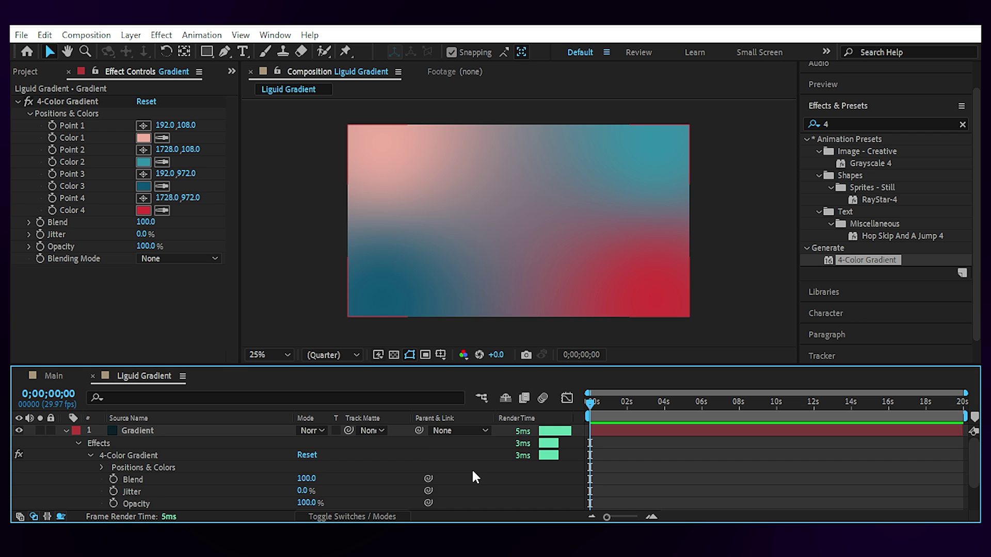
pyautogui.click(53, 125)
pyautogui.click(52, 149)
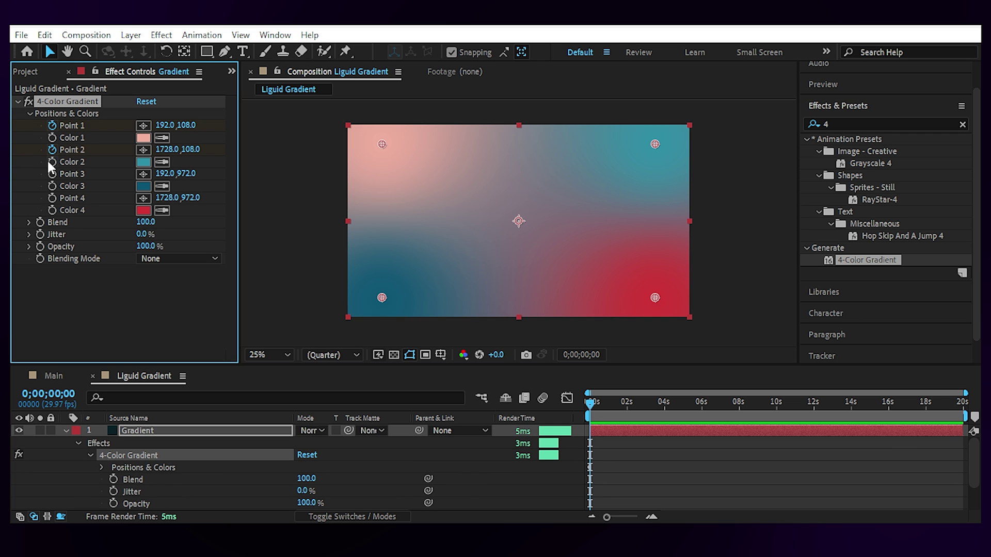
pyautogui.click(102, 468)
pyautogui.moveTo(604, 366); pyautogui.dragTo(602, 336)
# - At 0;00;00;22, move all four gradient points outward beyond their nearest frame corners to keyframe the spread
pyautogui.moveTo(591, 375); pyautogui.dragTo(602, 371)
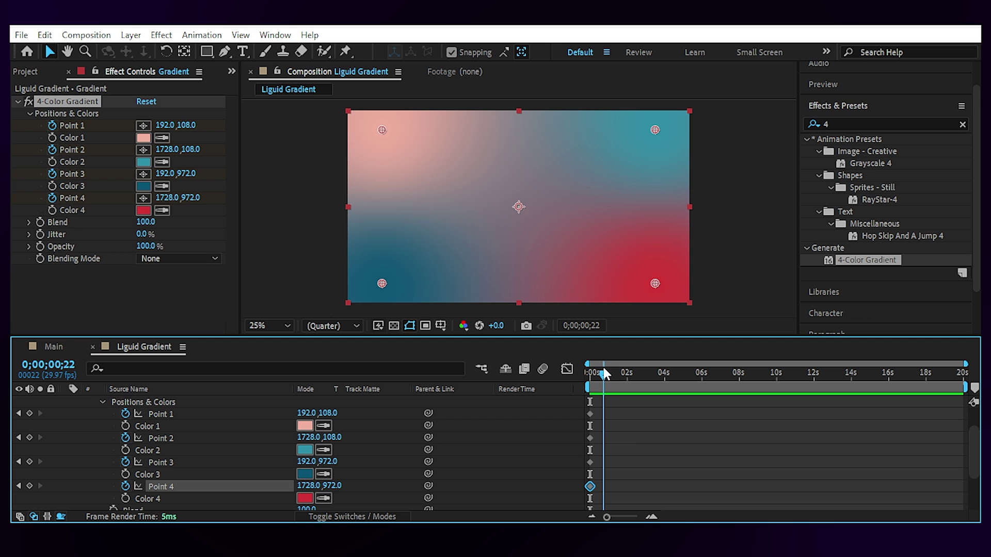
pyautogui.click(630, 431)
pyautogui.scroll(3, 206, 439)
pyautogui.click(155, 401)
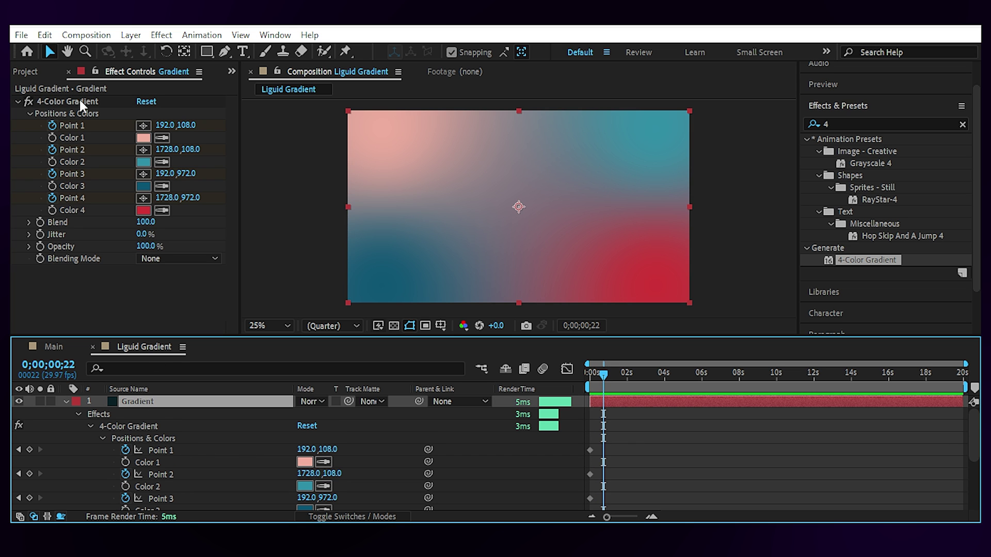
pyautogui.click(79, 99)
pyautogui.moveTo(382, 129); pyautogui.dragTo(324, 108)
pyautogui.moveTo(381, 283); pyautogui.dragTo(317, 308)
pyautogui.moveTo(655, 130); pyautogui.dragTo(708, 98)
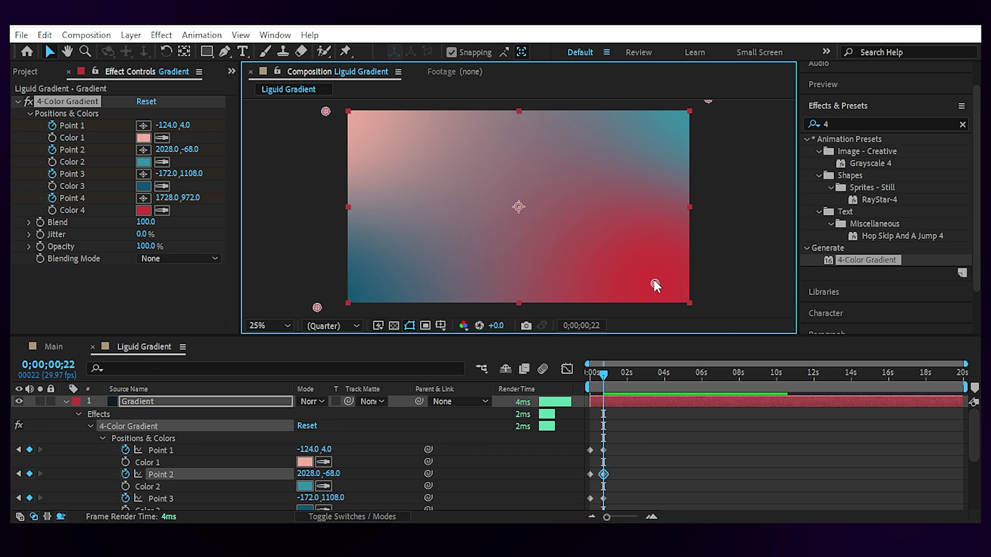
pyautogui.moveTo(655, 283); pyautogui.dragTo(719, 322)
# - Return to the first frame and add an adjustment layer above the Gradient layer
pyautogui.moveTo(606, 375); pyautogui.dragTo(593, 376)
pyautogui.click(592, 374)
pyautogui.click(131, 34)
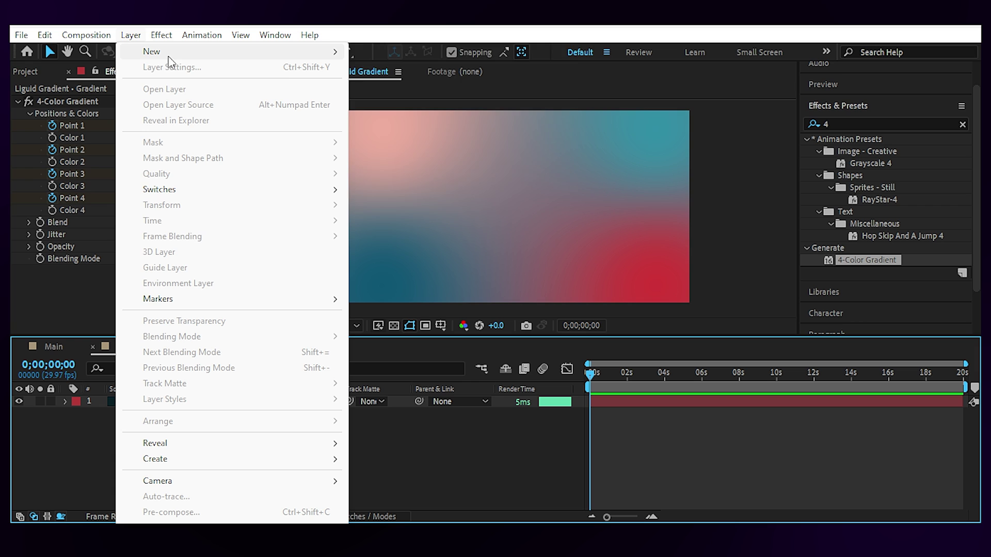
pyautogui.moveTo(150, 18)
pyautogui.click(407, 145)
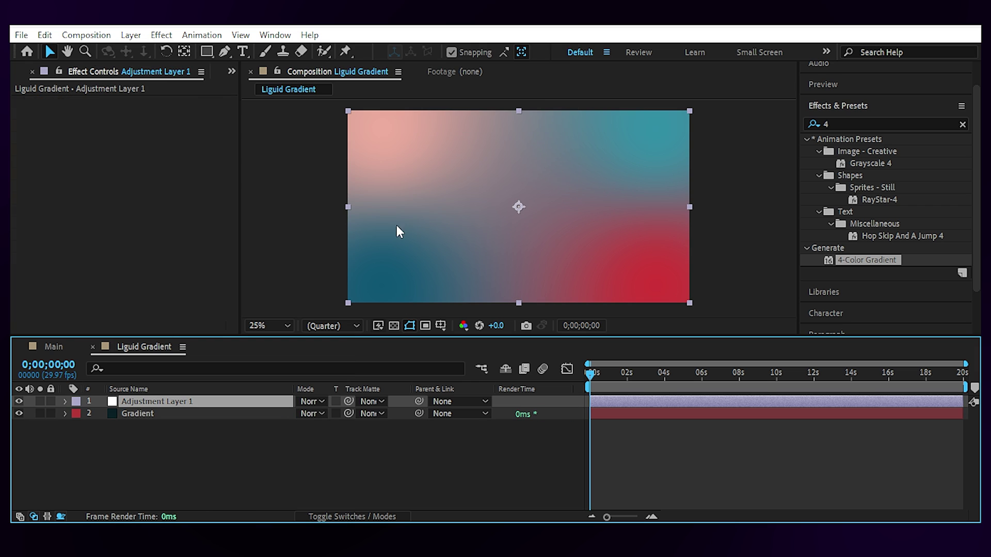
# - Find the Turbulent Displace effect and apply it to the adjustment layer
pyautogui.doubleClick(826, 124)
pyautogui.write('turb')
pyautogui.moveTo(874, 183); pyautogui.dragTo(207, 402)
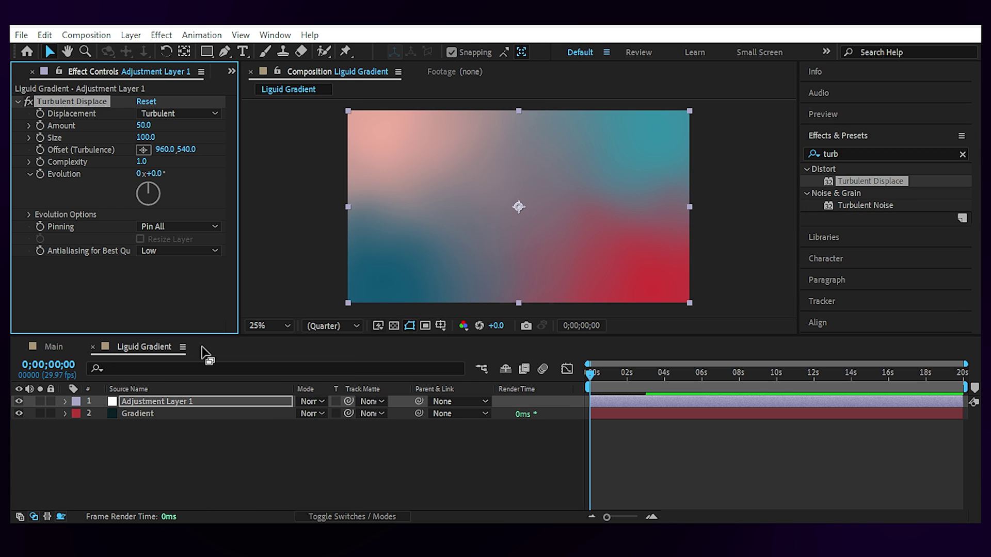
# - Set Turbulent Displace to Twist displacement with an Amount of 300 and a Size of 400
pyautogui.click(197, 114)
pyautogui.click(192, 161)
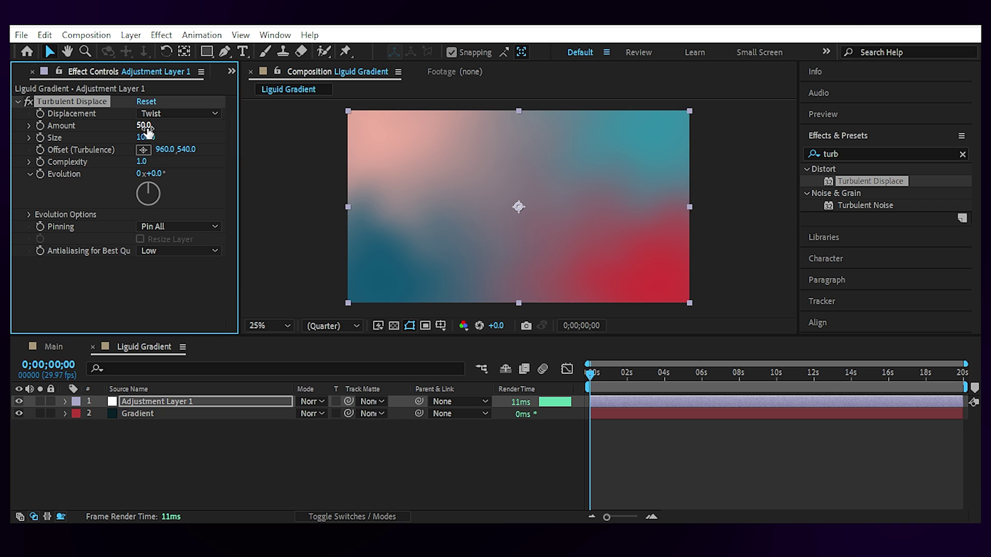
pyautogui.click(146, 127)
pyautogui.write('300')
pyautogui.press('Return')
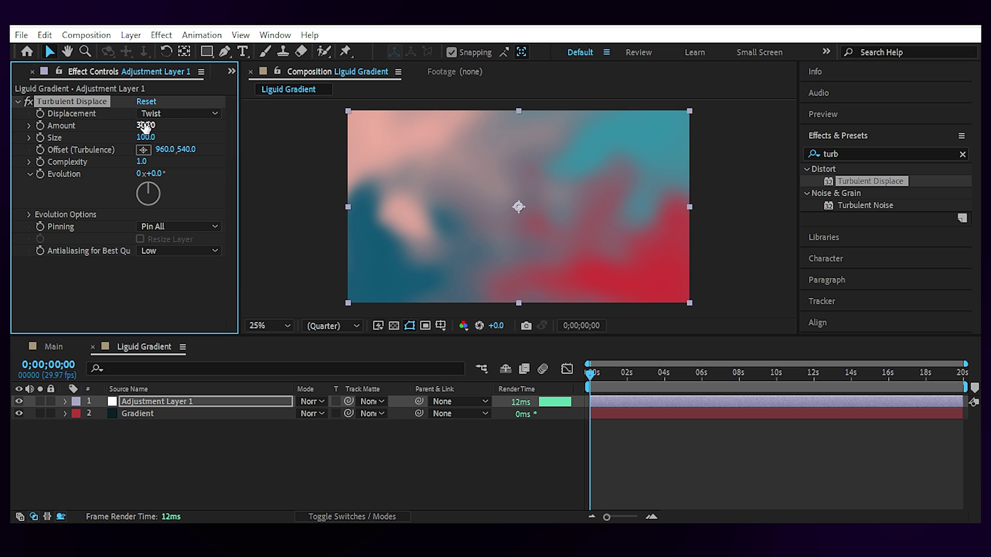
pyautogui.click(146, 138)
pyautogui.write('40')
pyautogui.press('Return')
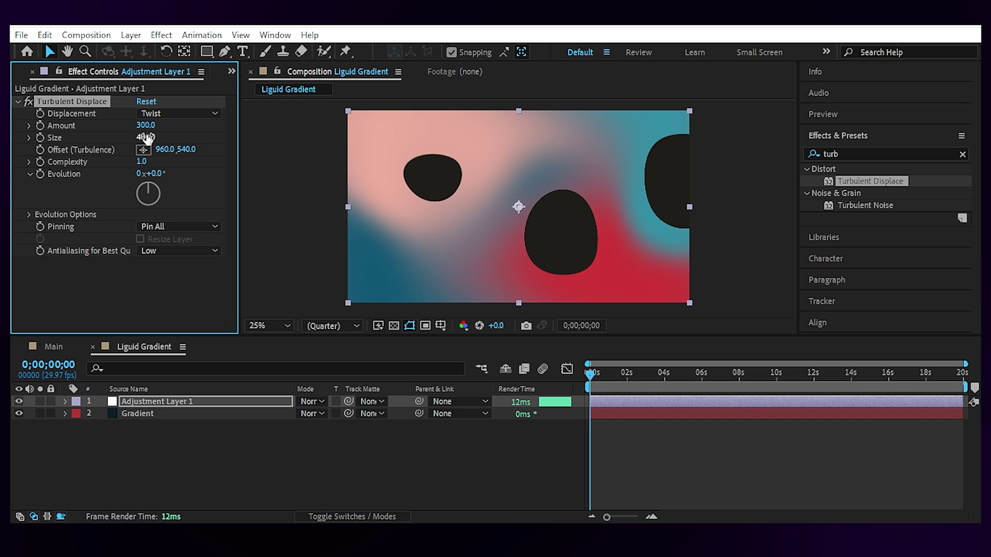
# - Apply the Motion Tile effect to the adjustment layer and place it above Turbulent Displace in the effect order
pyautogui.click(847, 151)
pyautogui.write('motion')
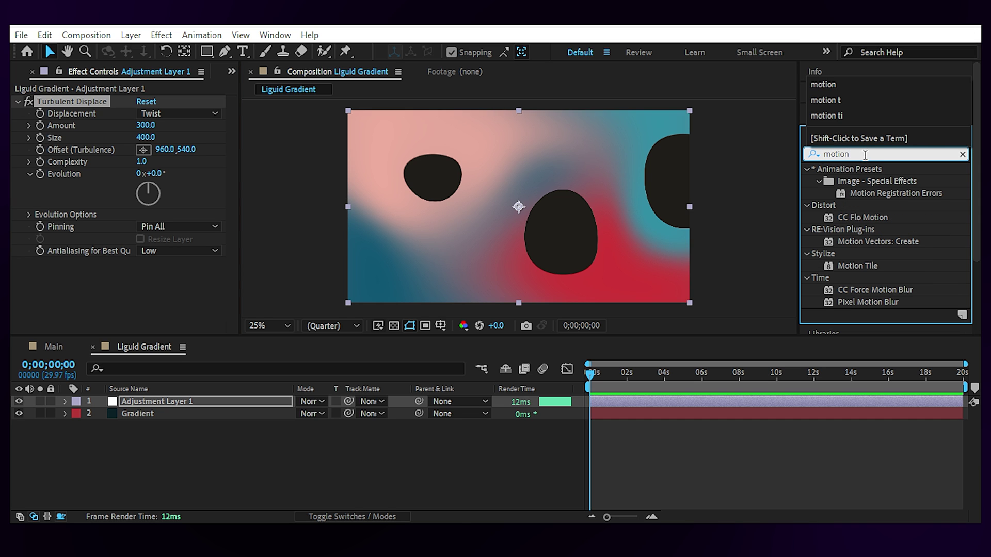
pyautogui.moveTo(872, 270); pyautogui.dragTo(205, 402)
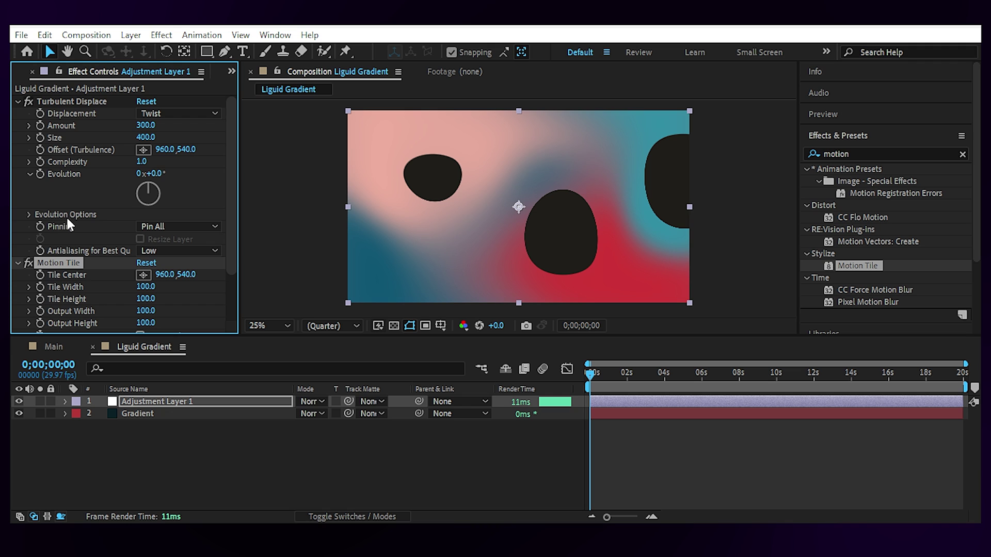
pyautogui.moveTo(58, 263); pyautogui.dragTo(51, 94)
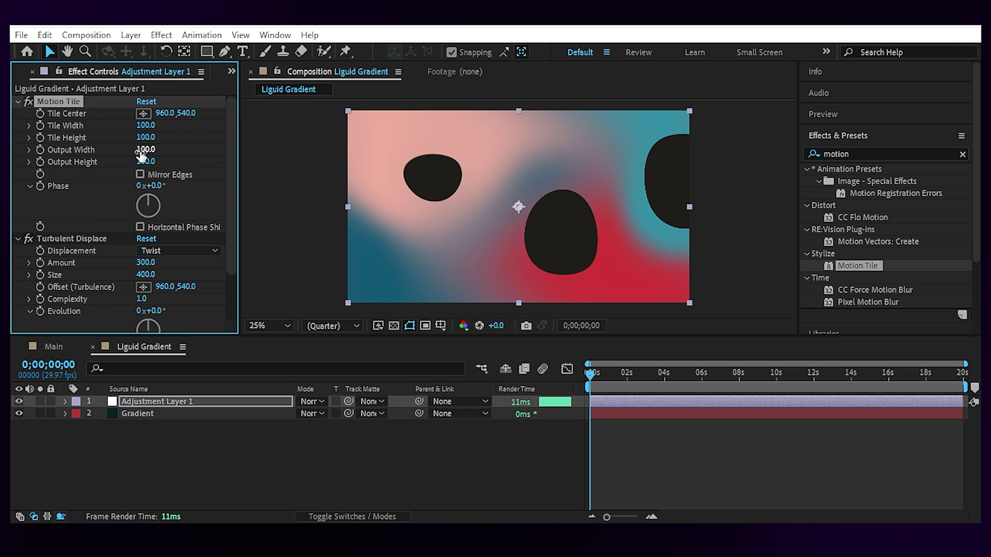
# - Set Motion Tile's Output Width and Output Height to 400 and enable Mirror Edges
pyautogui.click(146, 149)
pyautogui.write('400')
pyautogui.press('Tab')
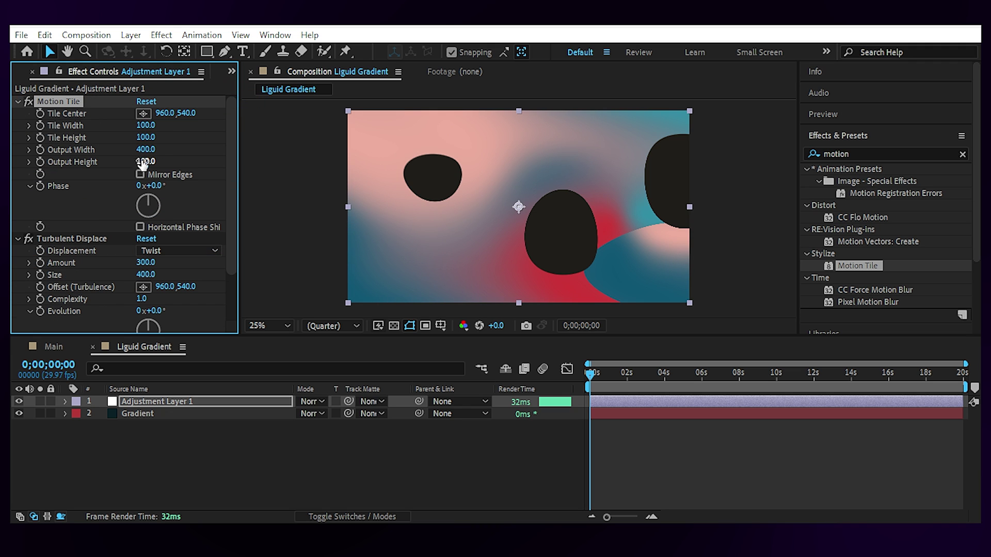
pyautogui.write('400')
pyautogui.press('Return')
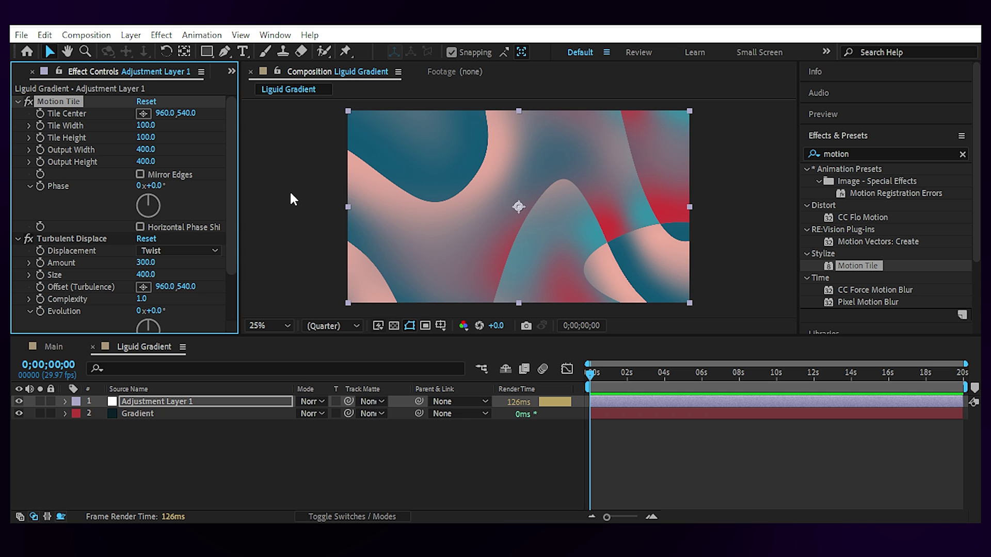
pyautogui.click(141, 175)
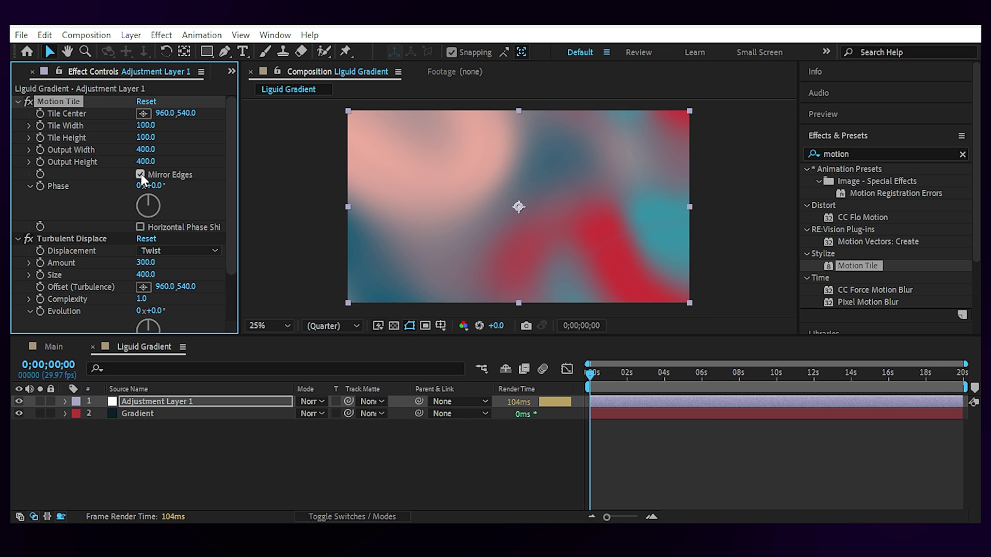
# - Add an expression to Turbulent Displace's Evolution that multiplies time by a constant
pyautogui.scroll(-3, 163, 200)
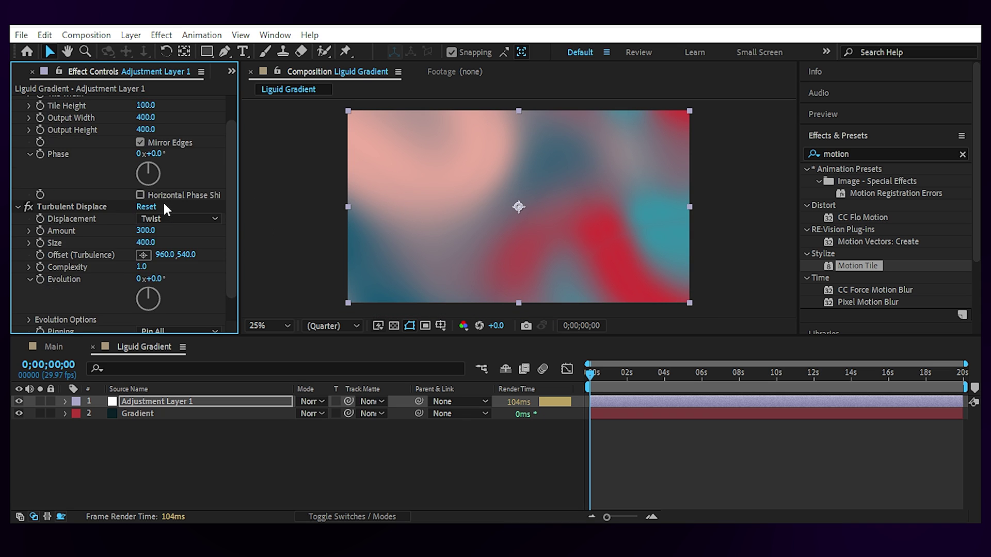
pyautogui.click(40, 250)
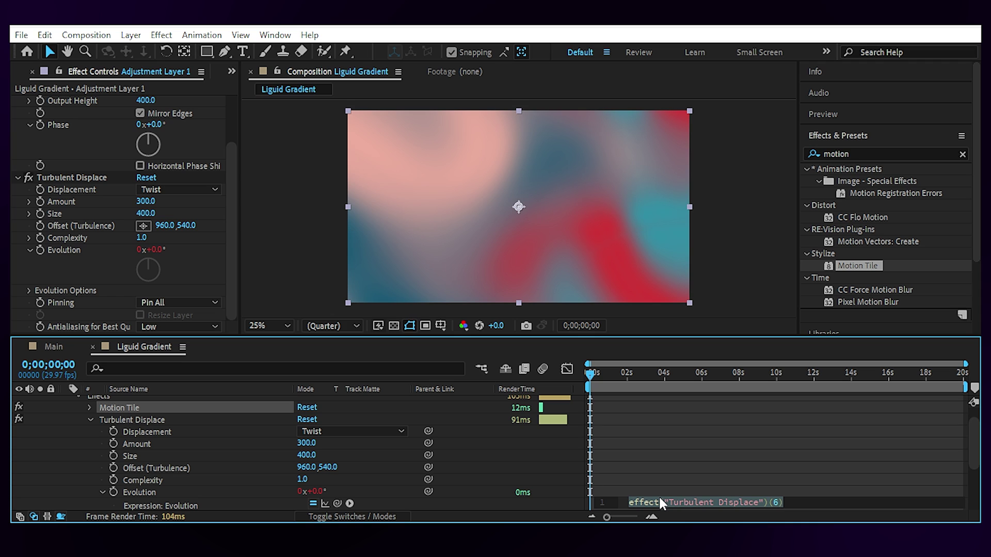
pyautogui.write('time')
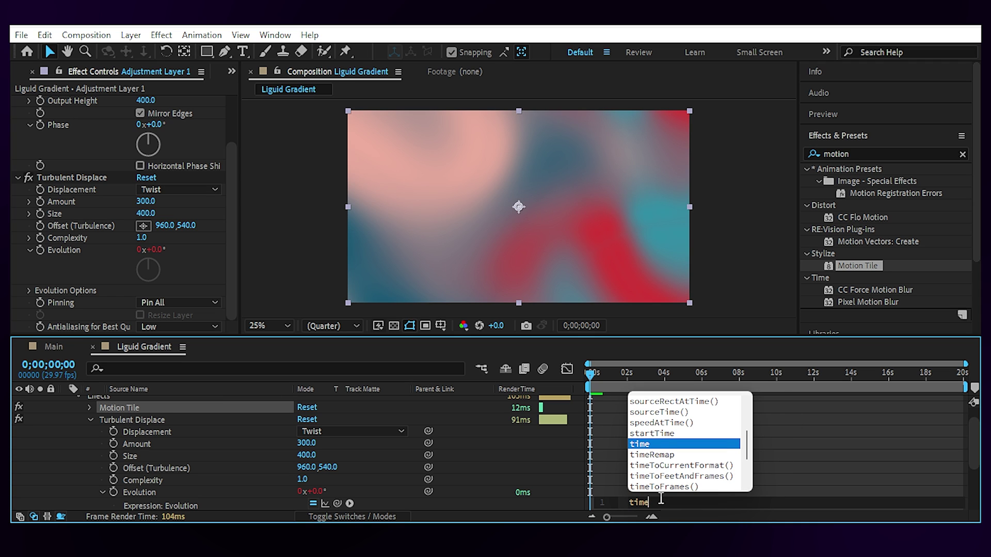
pyautogui.write('*')
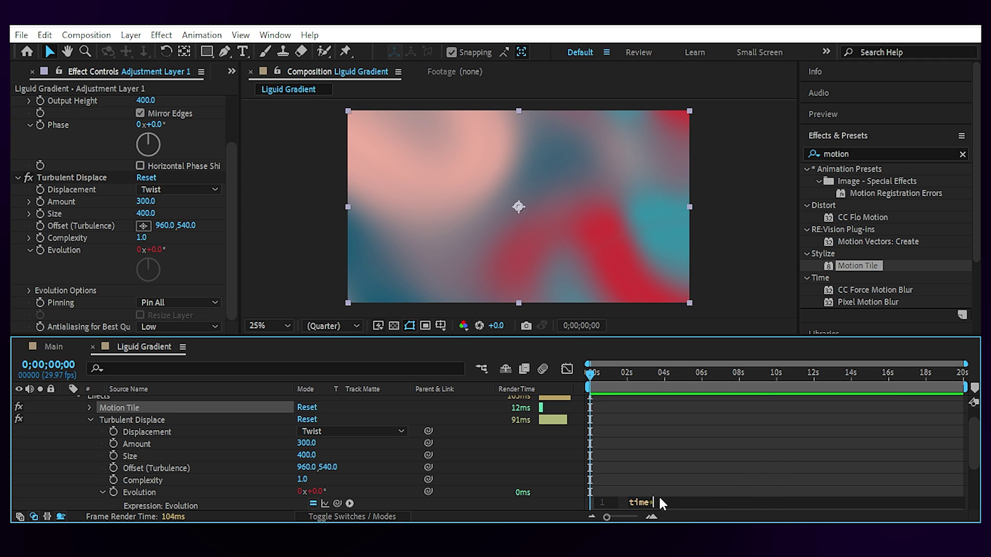
pyautogui.write('*1')
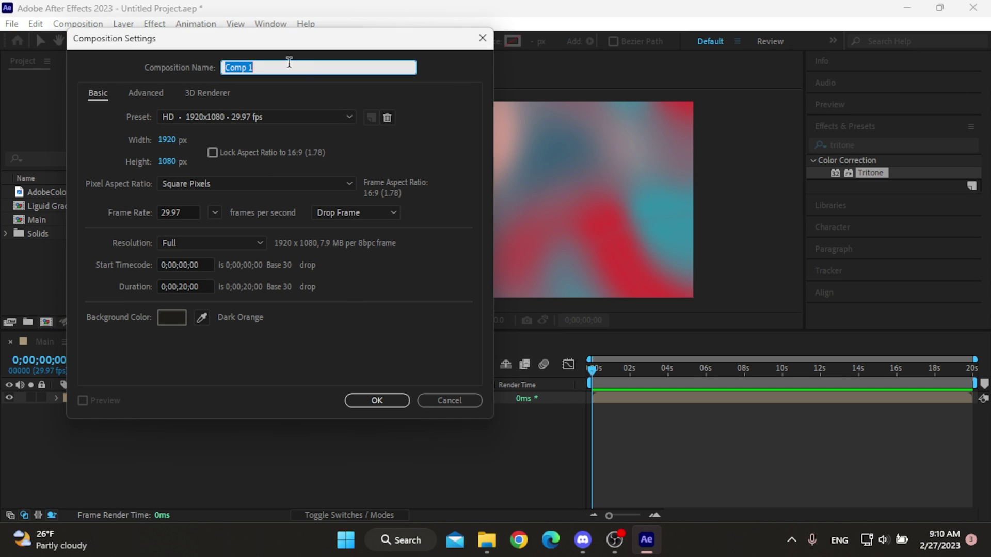
# - Create a composition named Blob and draw a small purple circle in its center with the Ellipse Tool
pyautogui.write('Blob')
pyautogui.press('Return')
pyautogui.moveTo(201, 41); pyautogui.dragTo(232, 71)
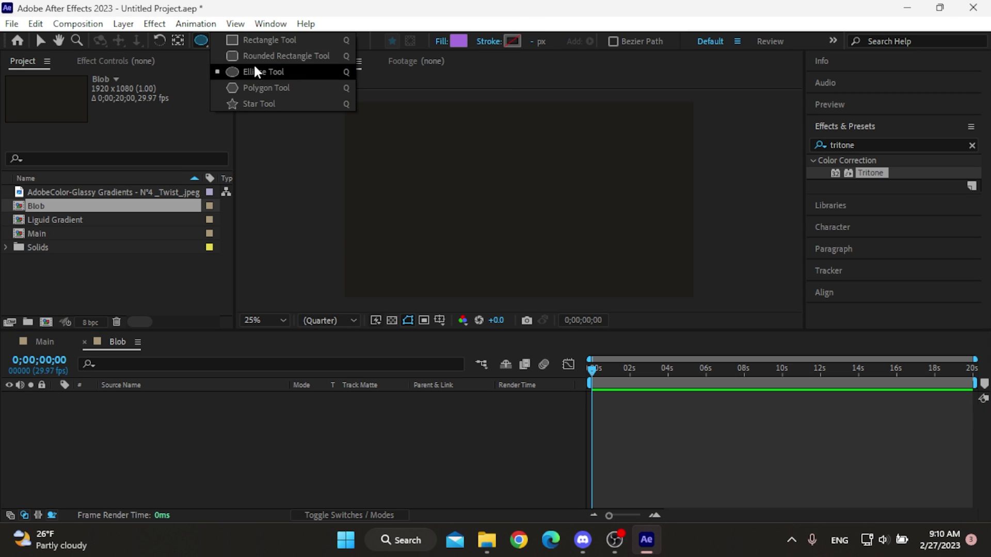
pyautogui.moveTo(487, 174); pyautogui.dragTo(551, 241)
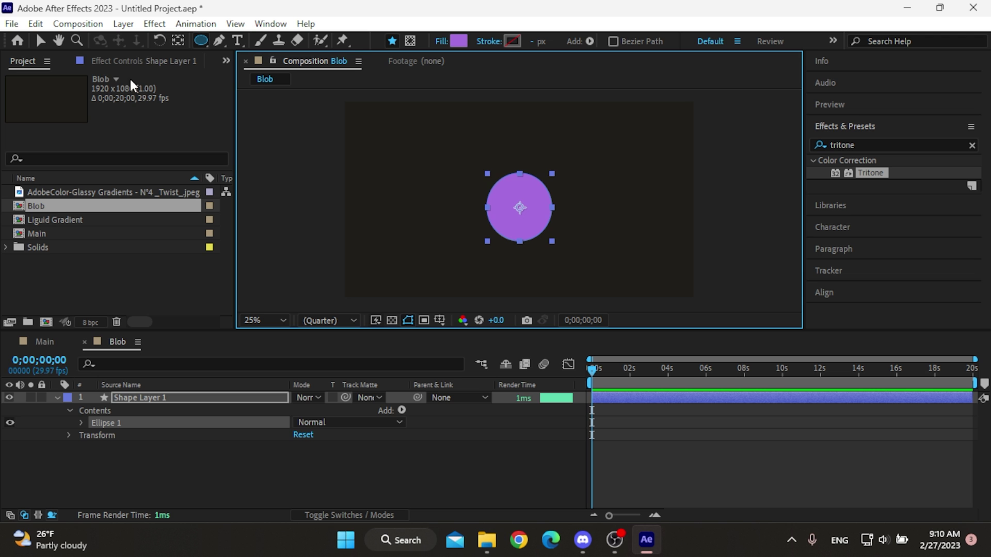
# - Add the Glassy Gradients palette image to the Blob composition and scale it down beside the circle
pyautogui.moveTo(171, 191); pyautogui.dragTo(689, 237)
pyautogui.press('v')
pyautogui.scroll(-2, 608, 225)
pyautogui.moveTo(597, 261); pyautogui.dragTo(573, 226)
pyautogui.scroll(2, 670, 209)
# - Fill the circle with the light pink sampled from the palette image
pyautogui.click(515, 207)
pyautogui.click(570, 40)
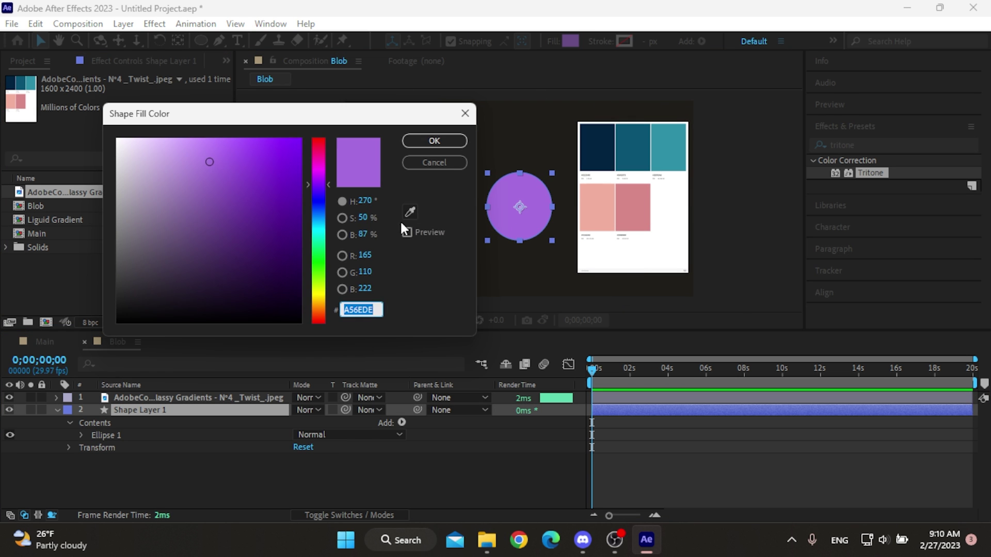
pyautogui.click(410, 211)
pyautogui.click(434, 141)
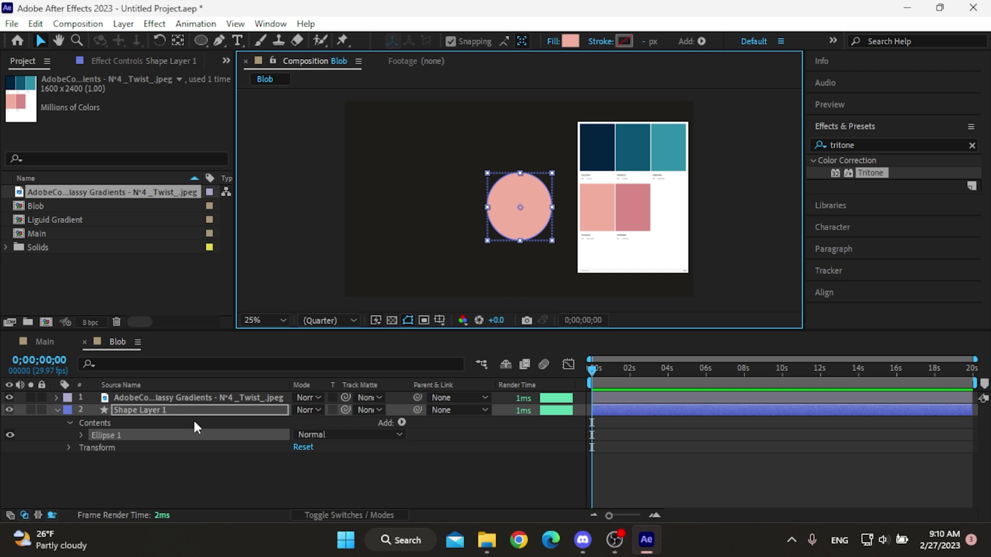
# - Add a Gradient Overlay layer style to the circle's layer and expand its properties
pyautogui.rightClick(174, 413)
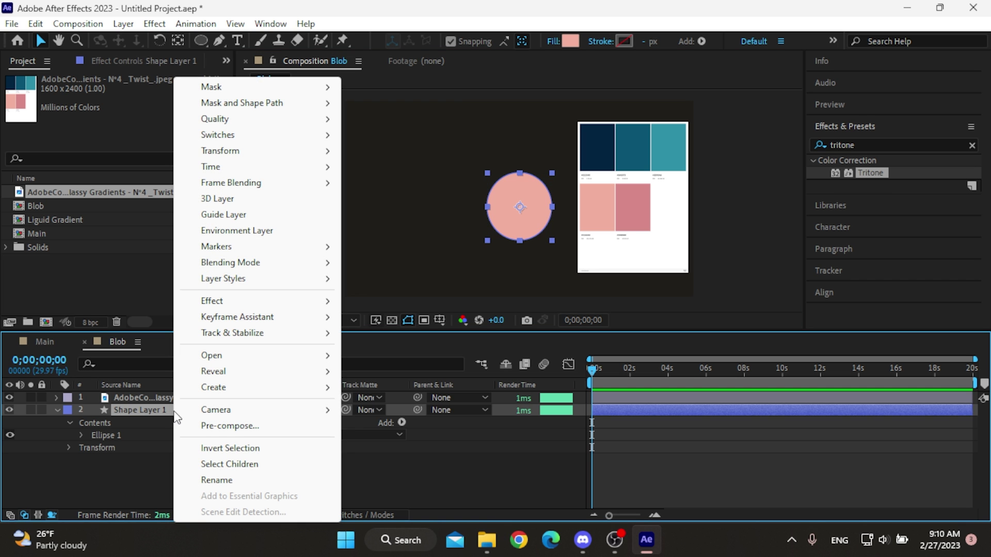
pyautogui.moveTo(320, 278)
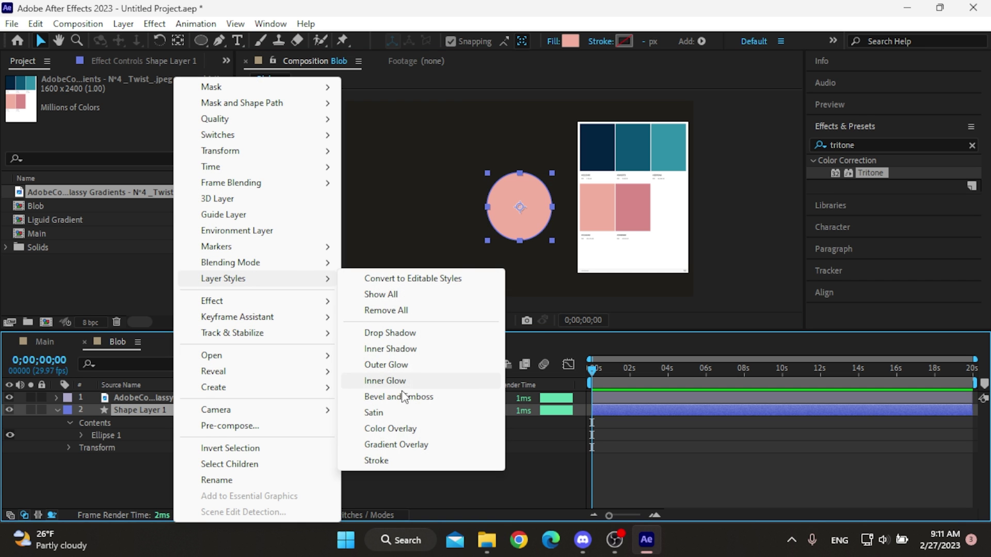
pyautogui.click(396, 444)
pyautogui.click(83, 487)
pyautogui.scroll(-3, 244, 447)
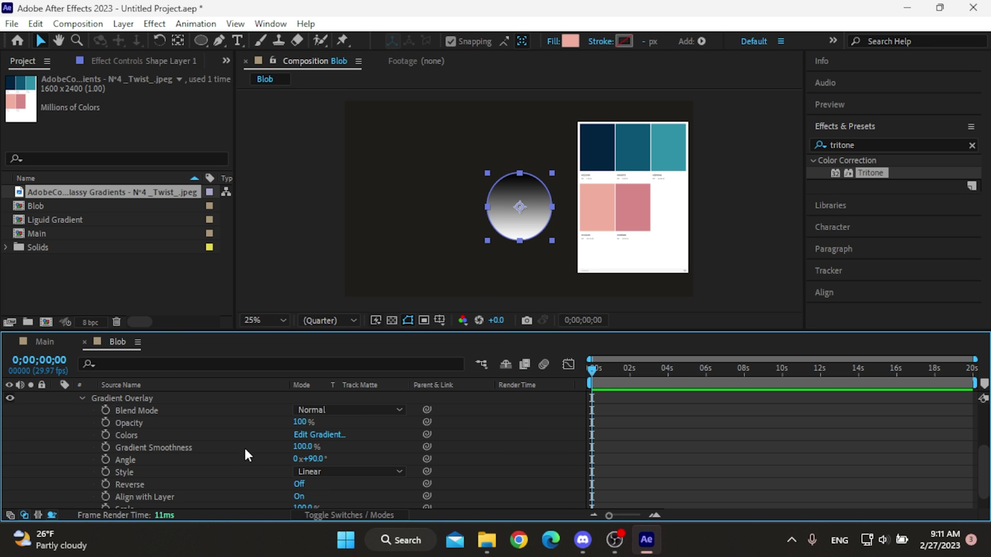
# - Color the overlay gradient from dark pink A15A5B, based on the darker palette swatch, to the sampled light pink F2AF9F
pyautogui.click(316, 435)
pyautogui.click(418, 184)
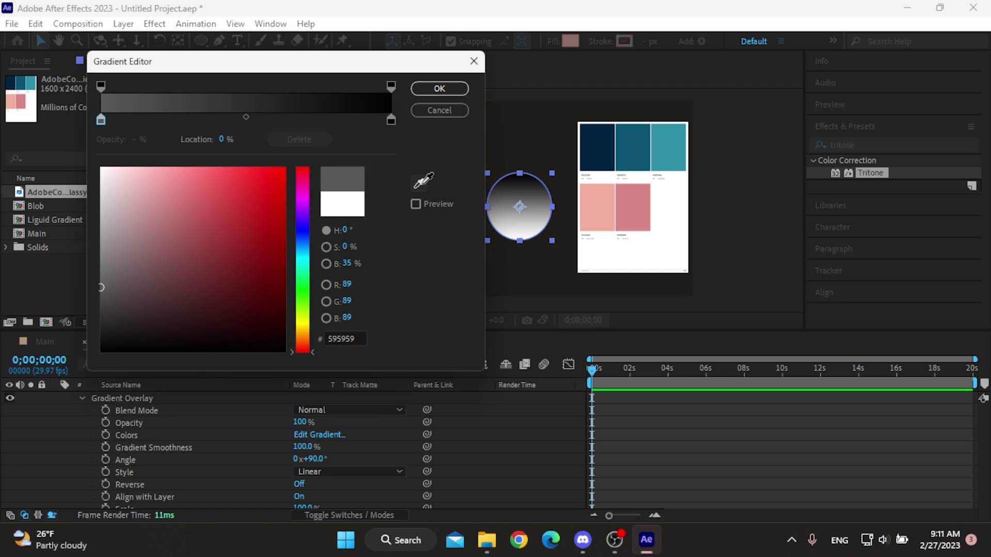
pyautogui.click(633, 204)
pyautogui.click(391, 120)
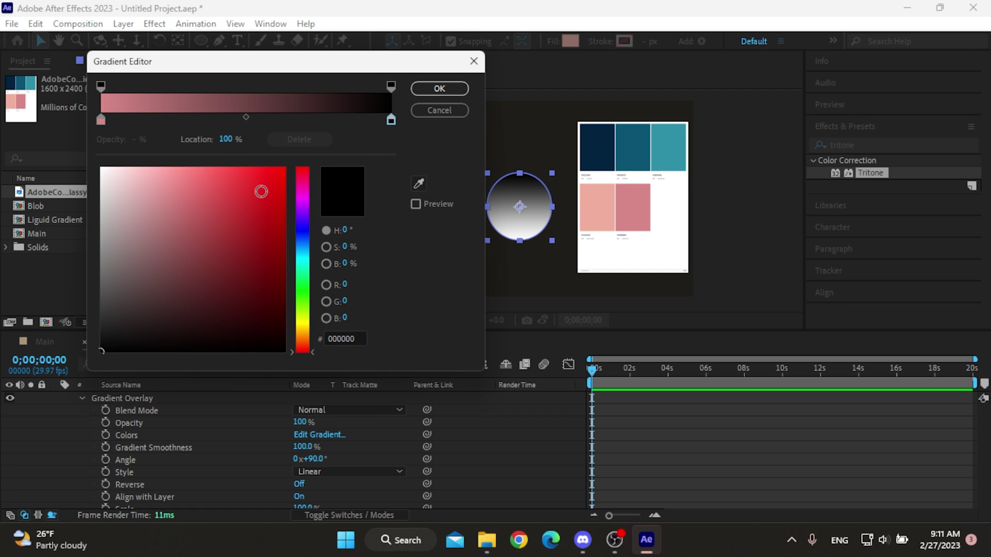
pyautogui.click(418, 185)
pyautogui.click(583, 202)
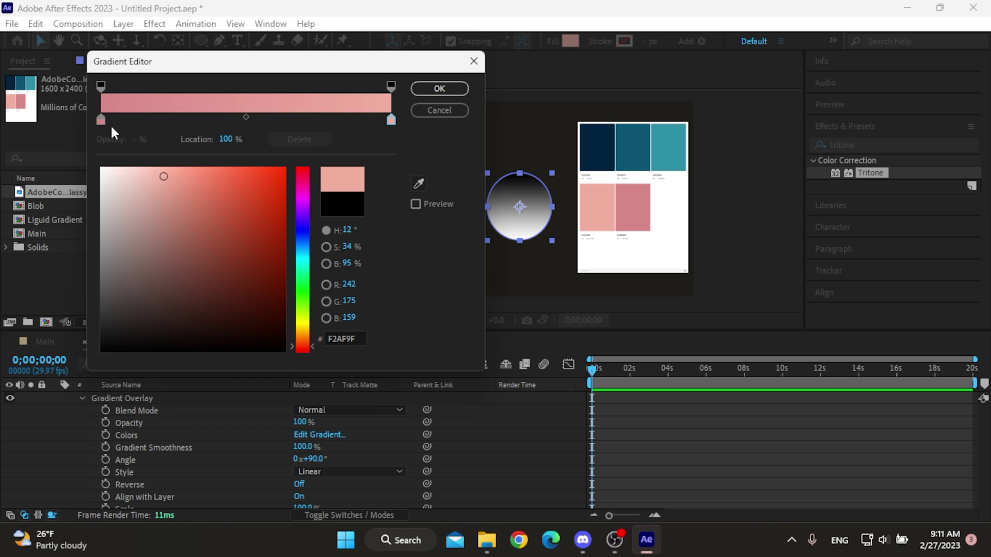
pyautogui.click(100, 119)
pyautogui.moveTo(168, 195); pyautogui.dragTo(180, 232)
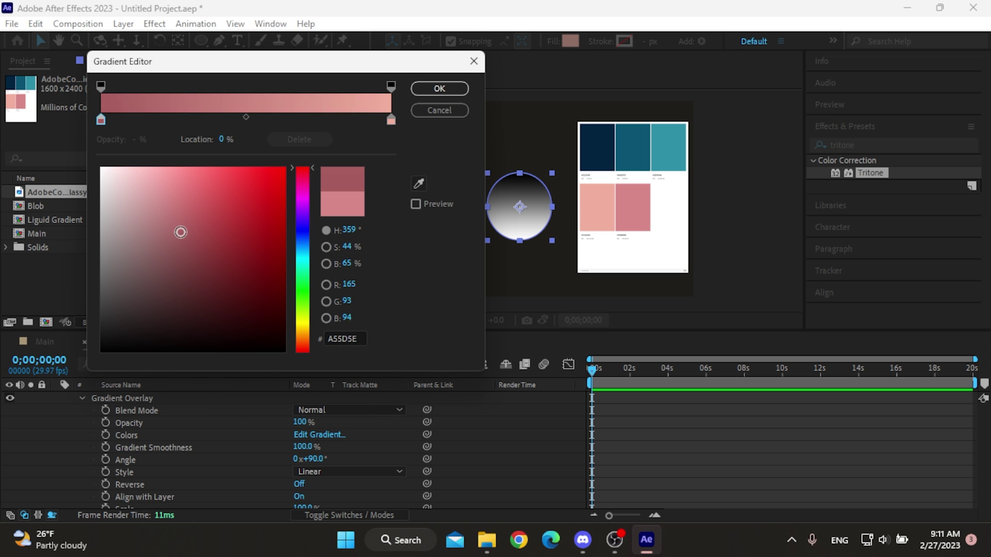
pyautogui.click(438, 89)
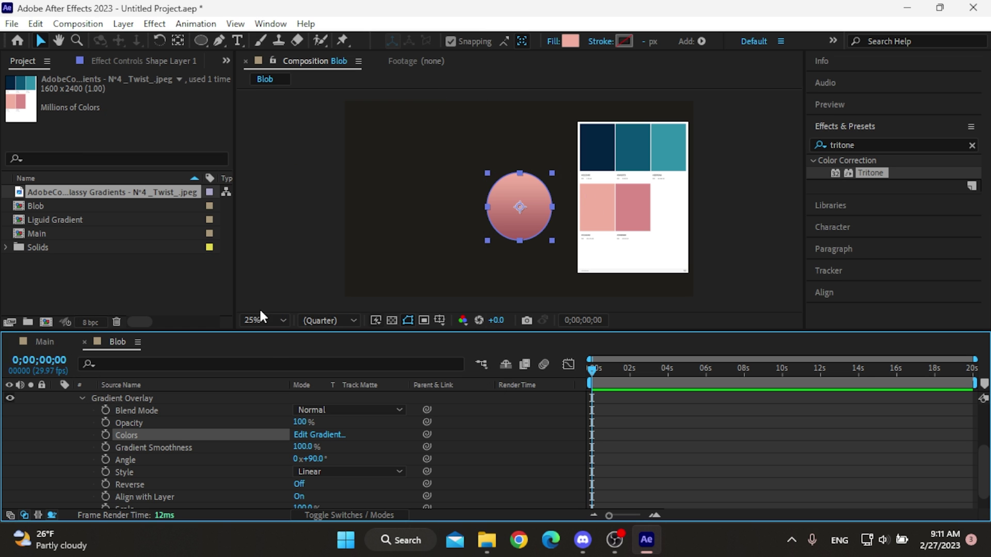
# - Set the Gradient Overlay's Angle to -35 degrees
pyautogui.click(310, 458)
pyautogui.write('-35')
pyautogui.press('Return')
# - Add an Inner Shadow layer style to the circle and color it using the palette's darker pink swatch
pyautogui.scroll(4, 190, 441)
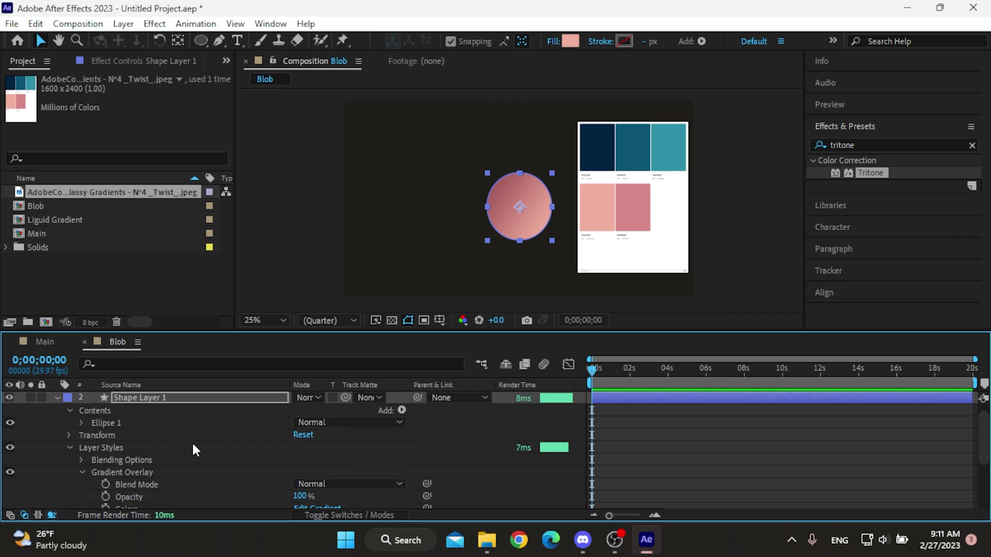
pyautogui.rightClick(208, 410)
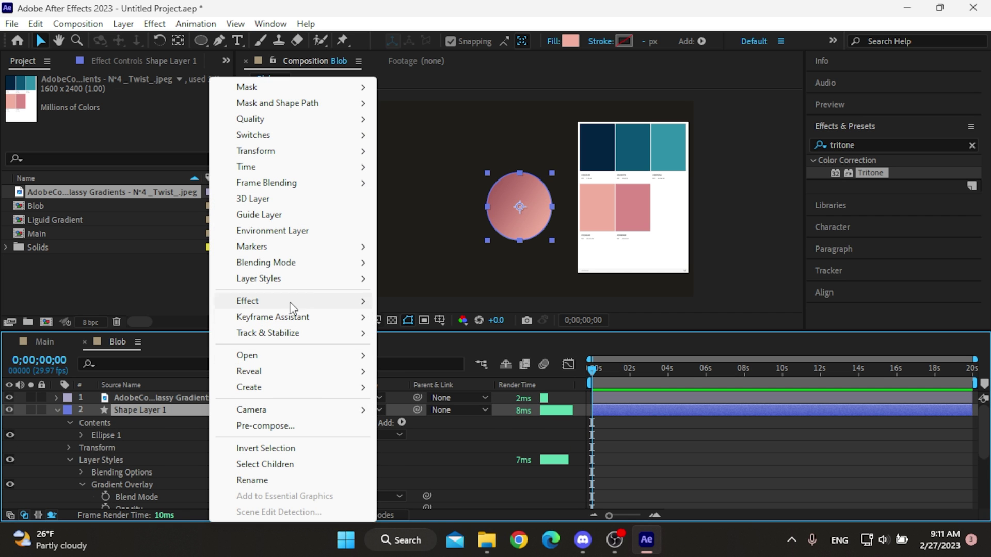
pyautogui.moveTo(345, 277)
pyautogui.click(424, 349)
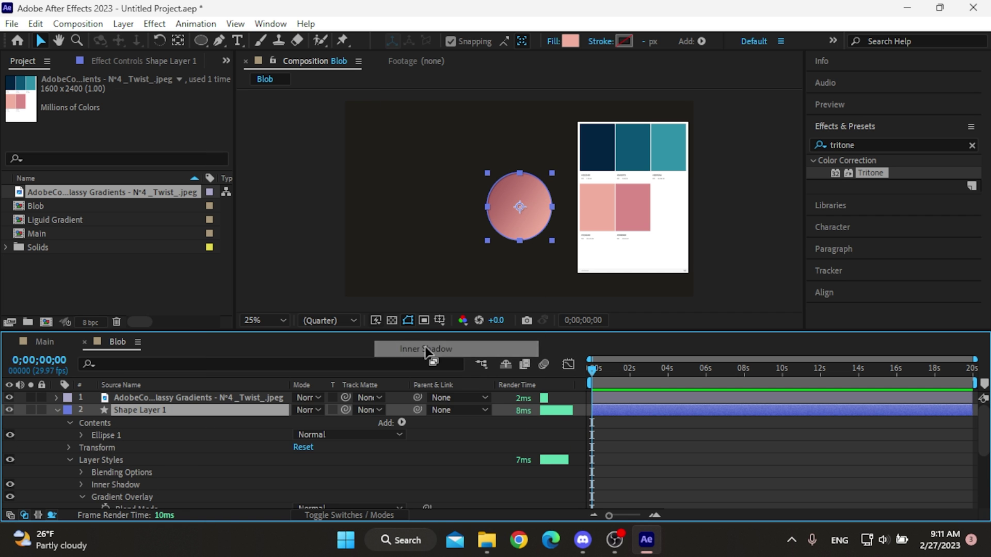
pyautogui.click(81, 484)
pyautogui.scroll(-3, 213, 463)
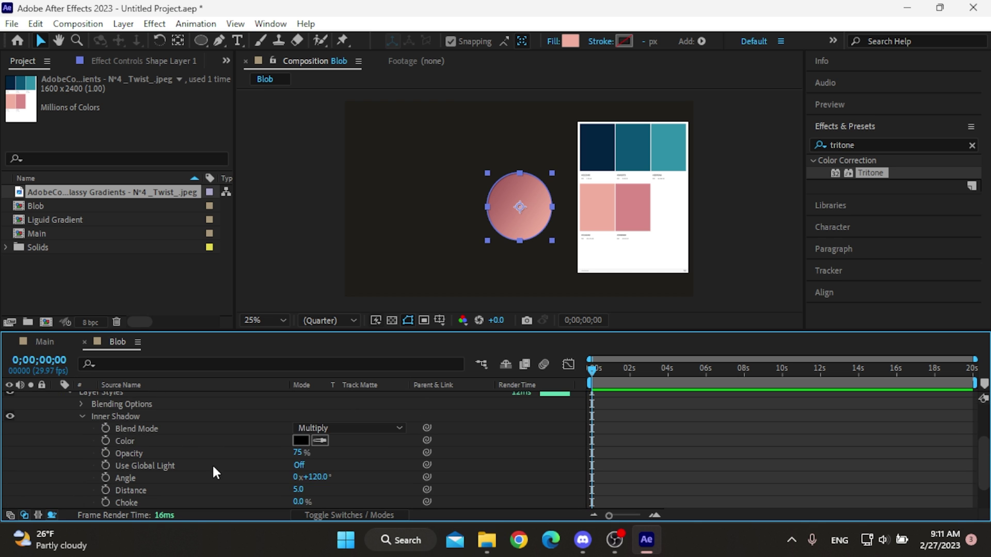
pyautogui.click(634, 203)
pyautogui.click(433, 139)
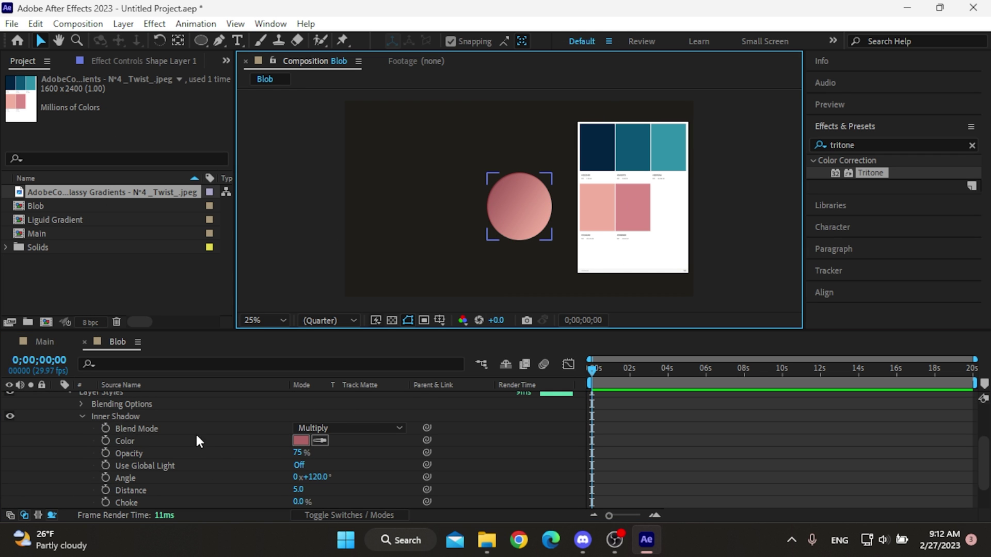
# - Set the Inner Shadow's Distance and Size to 50
pyautogui.scroll(-3, 220, 457)
pyautogui.click(298, 453)
pyautogui.write('50.0')
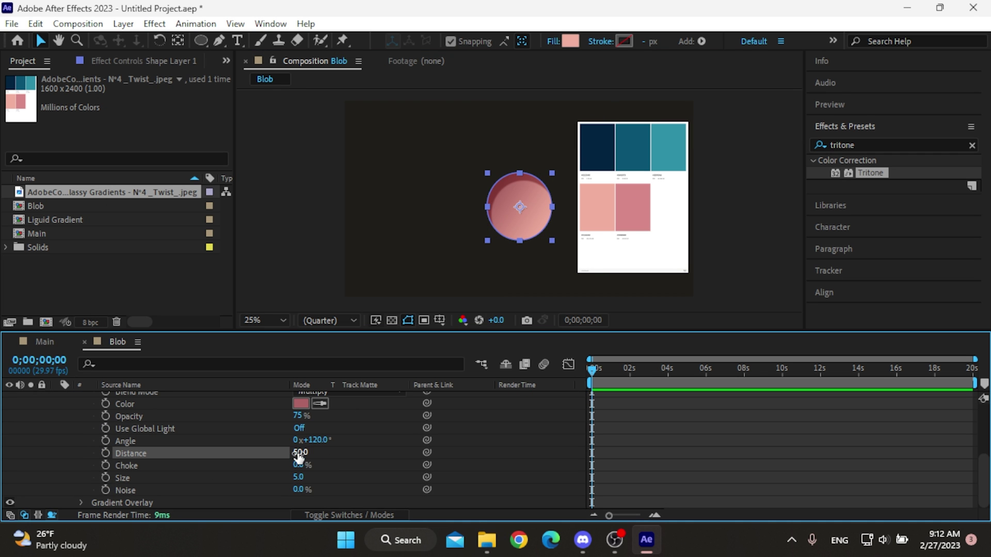
pyautogui.click(299, 476)
pyautogui.write('50')
pyautogui.press('Return')
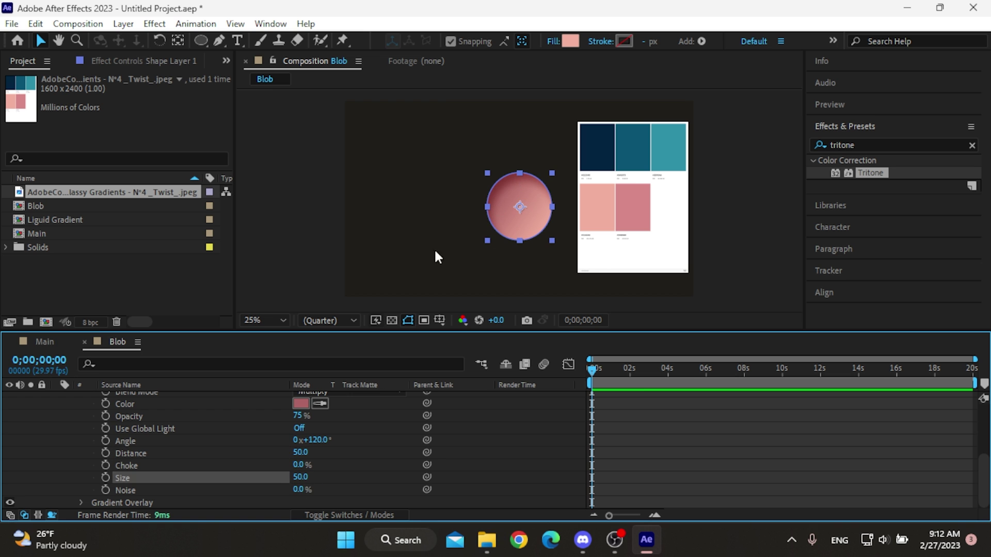
# - Add a Wiggle Paths modifier to the circle's shape layer and expand its properties
pyautogui.scroll(5, 251, 420)
pyautogui.click(401, 422)
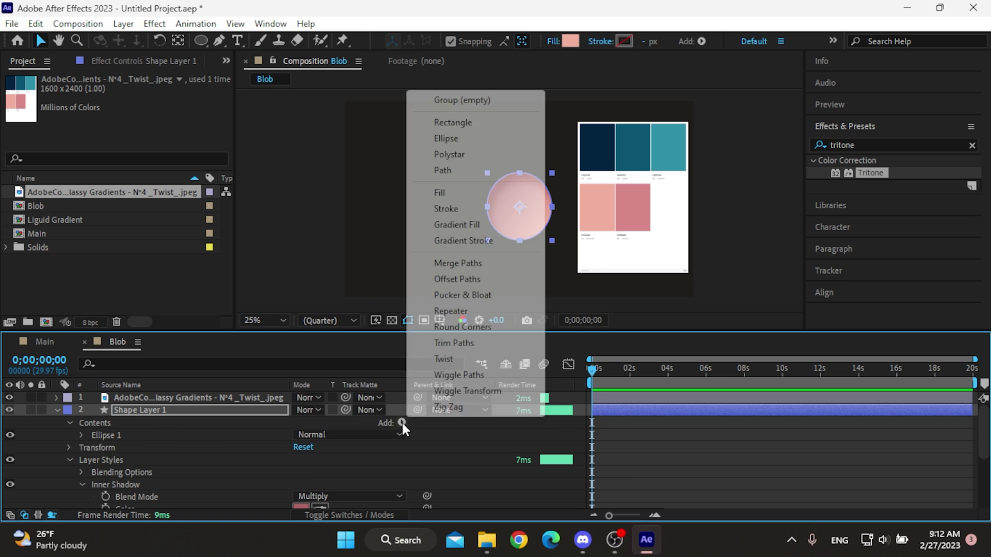
pyautogui.click(467, 375)
pyautogui.scroll(-3, 83, 460)
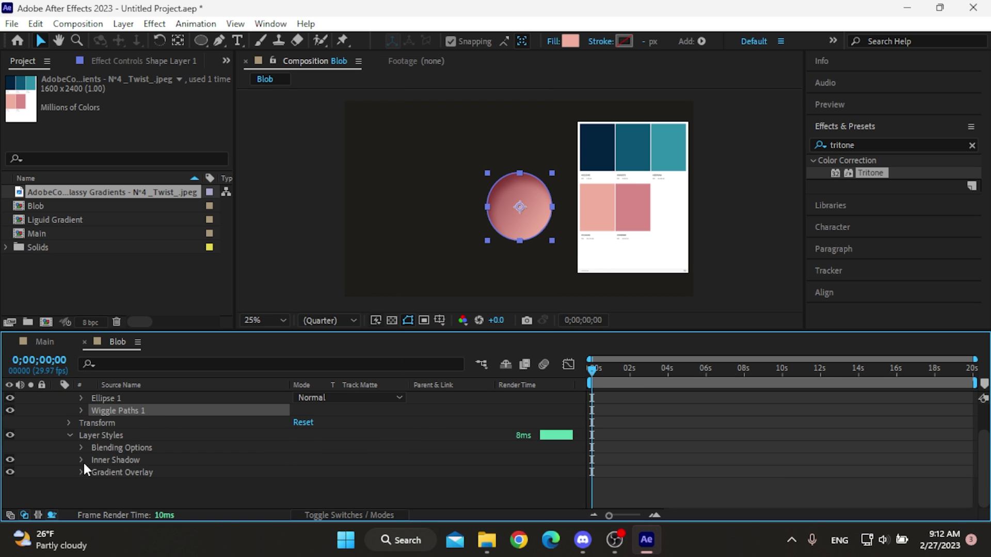
pyautogui.scroll(2, 91, 443)
pyautogui.click(82, 441)
pyautogui.scroll(-3, 196, 448)
# - Set the Wiggle Paths Size to 50 and Detail to 0
pyautogui.click(298, 415)
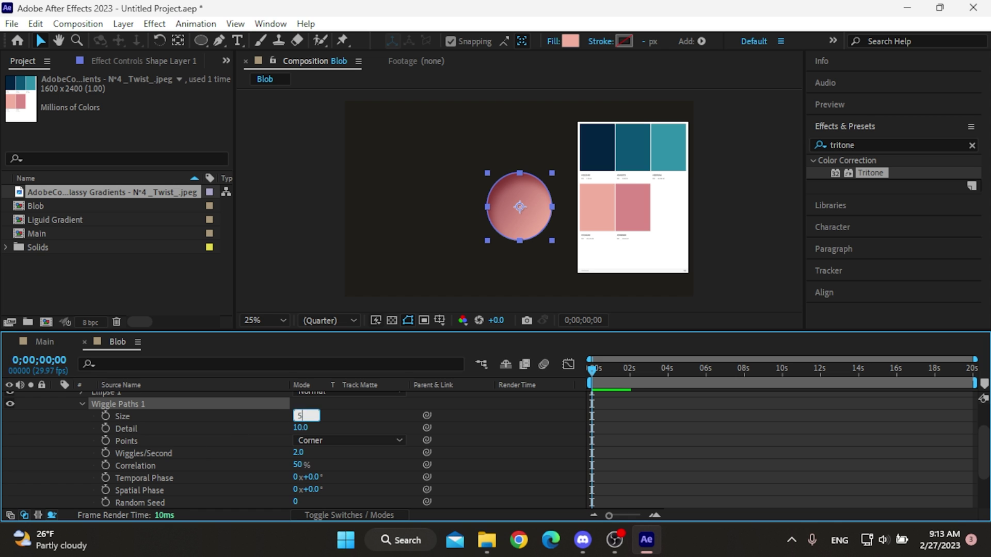
pyautogui.write('50')
pyautogui.press('Return')
pyautogui.click(299, 428)
pyautogui.write('0')
pyautogui.press('Return')
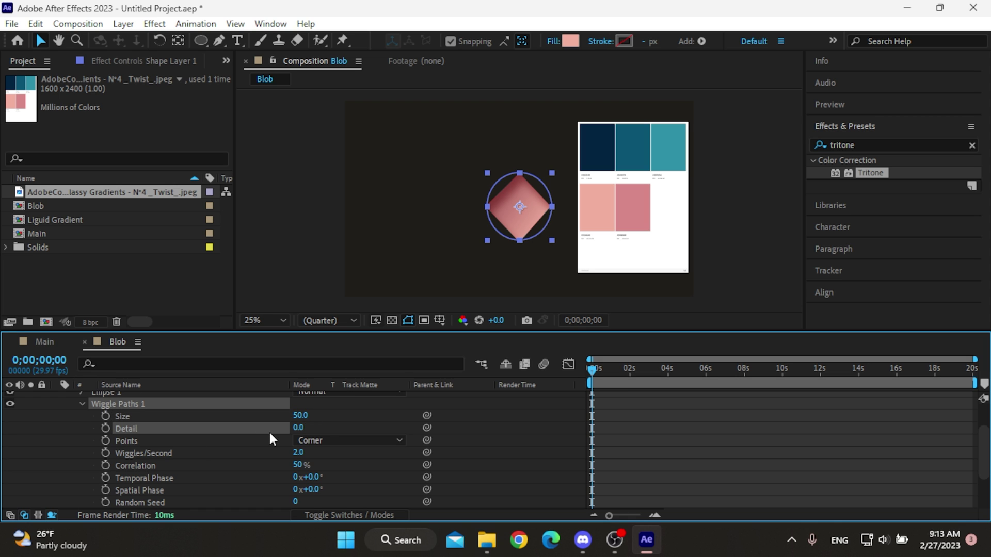
# - Set the Wiggle Paths Points to Smooth and Wiggles/Second to 1
pyautogui.click(307, 440)
pyautogui.click(324, 470)
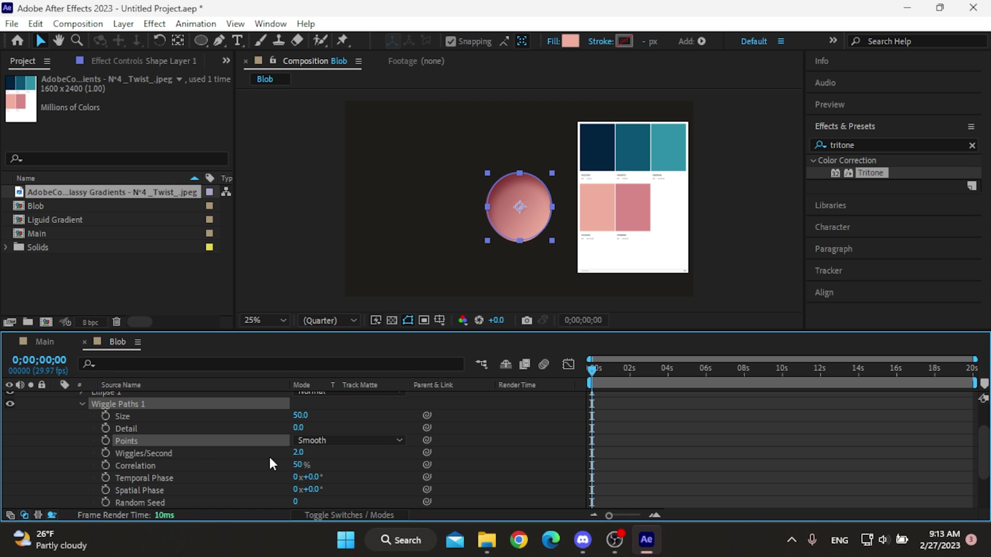
pyautogui.click(298, 453)
pyautogui.write('10')
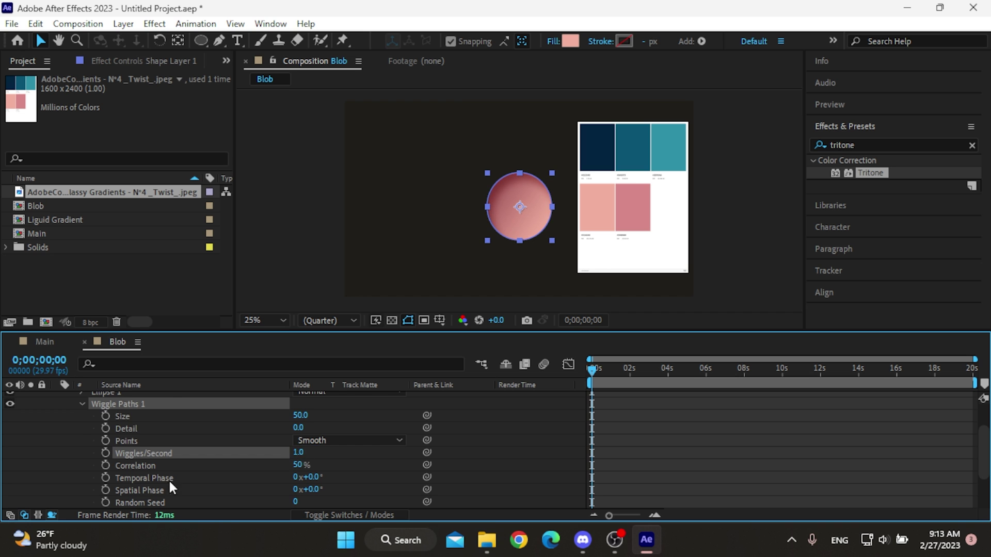
# - Animate the circle's Position from 564, 972 at the start to 564, 362 at 0;00;02;03 with Easy Ease keyframes
pyautogui.scroll(2, 175, 477)
pyautogui.press('p')
pyautogui.moveTo(323, 422); pyautogui.dragTo(593, 440)
pyautogui.moveTo(302, 422); pyautogui.dragTo(21, 429)
pyautogui.click(93, 422)
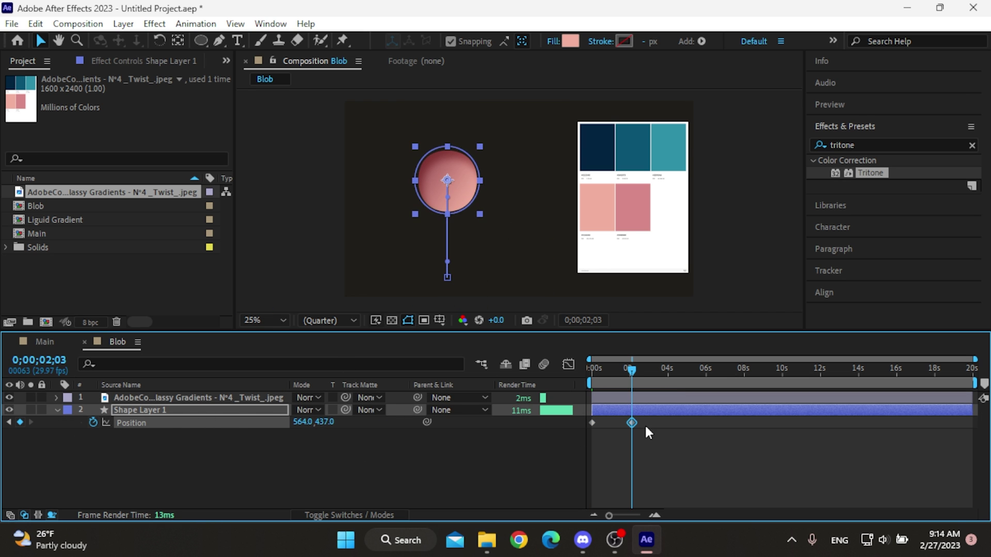
pyautogui.moveTo(648, 426); pyautogui.dragTo(566, 424)
pyautogui.press('F9')
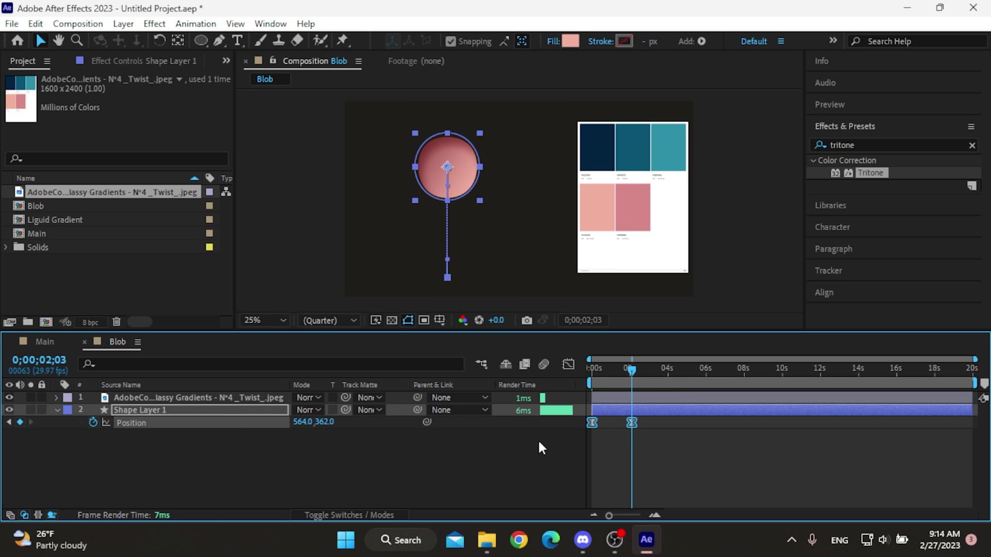
# - Delete the palette image layer from the Blob composition
pyautogui.click(57, 409)
pyautogui.click(177, 397)
pyautogui.press('Delete')
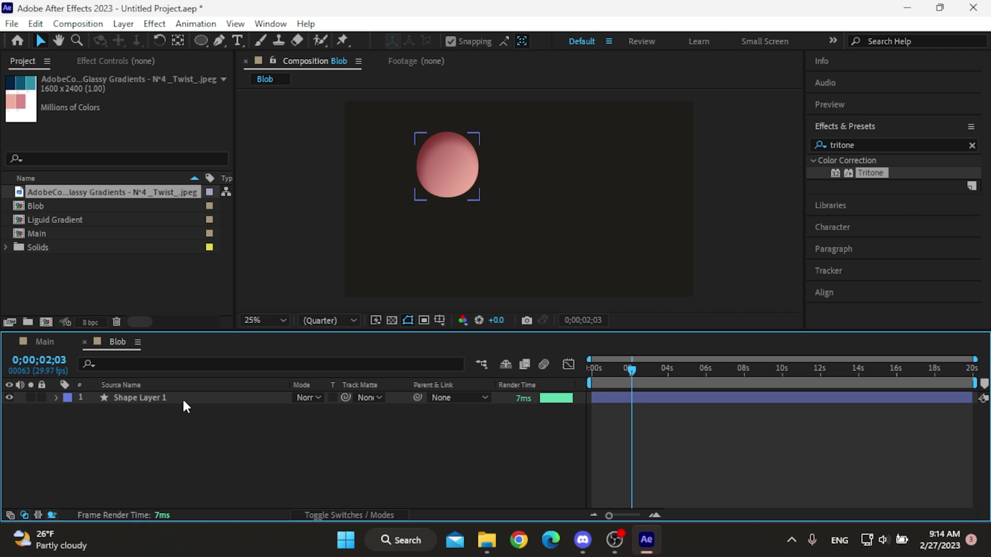
# - Duplicate Shape Layer 1 and shift the copy's end Position keyframe to about 0;00;03;27
pyautogui.click(183, 399)
pyautogui.hotkey('ctrl', 'd')
pyautogui.press('Home')
pyautogui.moveTo(614, 401); pyautogui.dragTo(623, 400)
pyautogui.moveTo(593, 368)
pyautogui.mouseDown()
pyautogui.moveTo(617, 367)
pyautogui.moveTo(591, 369)
pyautogui.mouseUp()
pyautogui.moveTo(627, 397); pyautogui.dragTo(666, 410)
pyautogui.press('u')
pyautogui.moveTo(635, 370); pyautogui.dragTo(666, 370)
# - Set the second circle's end position to 726, 552 and shrink its ellipse to 252 × 263.3
pyautogui.moveTo(330, 410); pyautogui.dragTo(443, 409)
pyautogui.moveTo(304, 410); pyautogui.dragTo(387, 410)
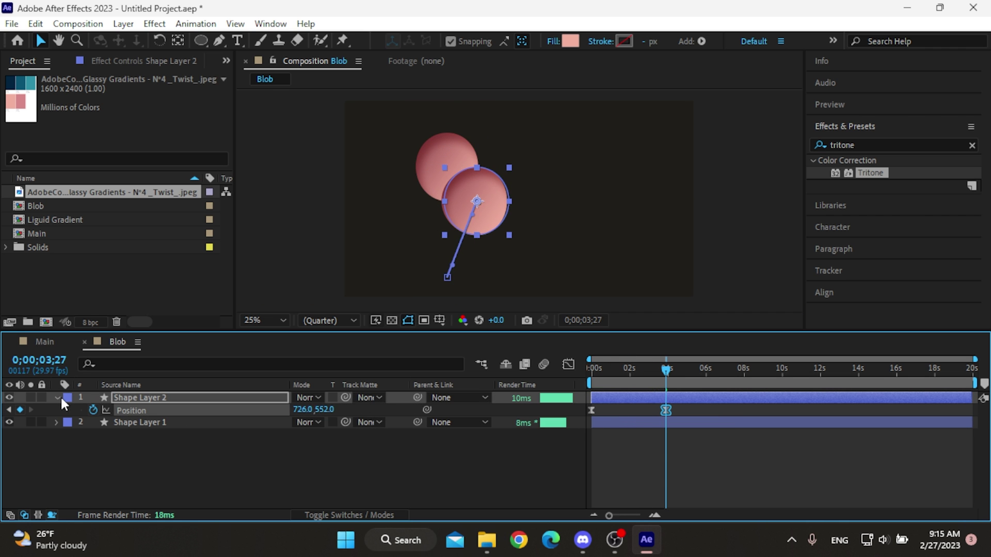
pyautogui.click(58, 398)
pyautogui.click(57, 398)
pyautogui.moveTo(312, 447); pyautogui.dragTo(244, 451)
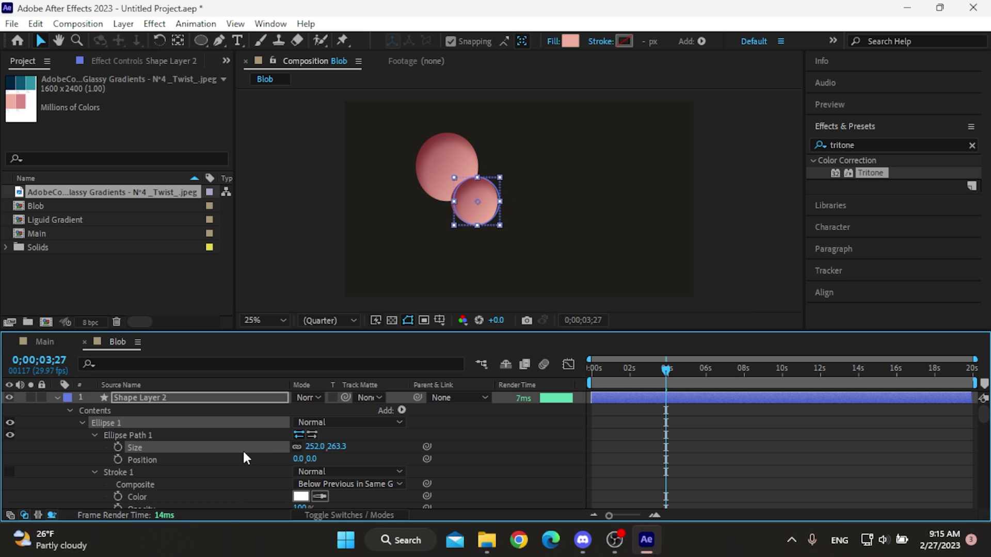
pyautogui.press('u')
# - Duplicate Shape Layer 2 and move the copy's end position up and to the right of the other circles
pyautogui.click(181, 399)
pyautogui.hotkey('ctrl', 'd')
pyautogui.press('u')
pyautogui.moveTo(478, 204); pyautogui.dragTo(509, 150)
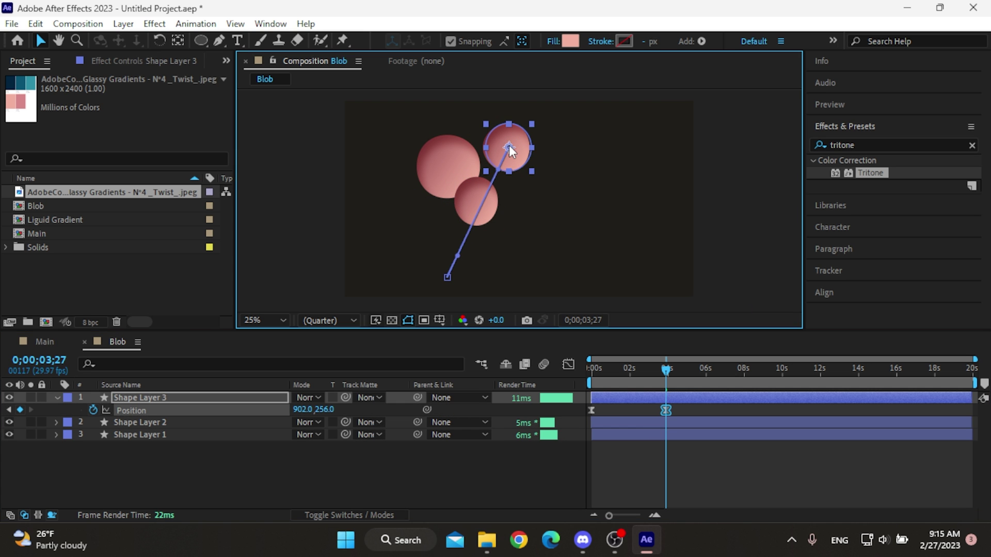
pyautogui.moveTo(302, 410); pyautogui.dragTo(293, 410)
# - Shrink the third circle's ellipse to 191 × 199.6 and nudge it slightly left and down
pyautogui.press('u')
pyautogui.press('u')
pyautogui.moveTo(322, 447); pyautogui.dragTo(291, 447)
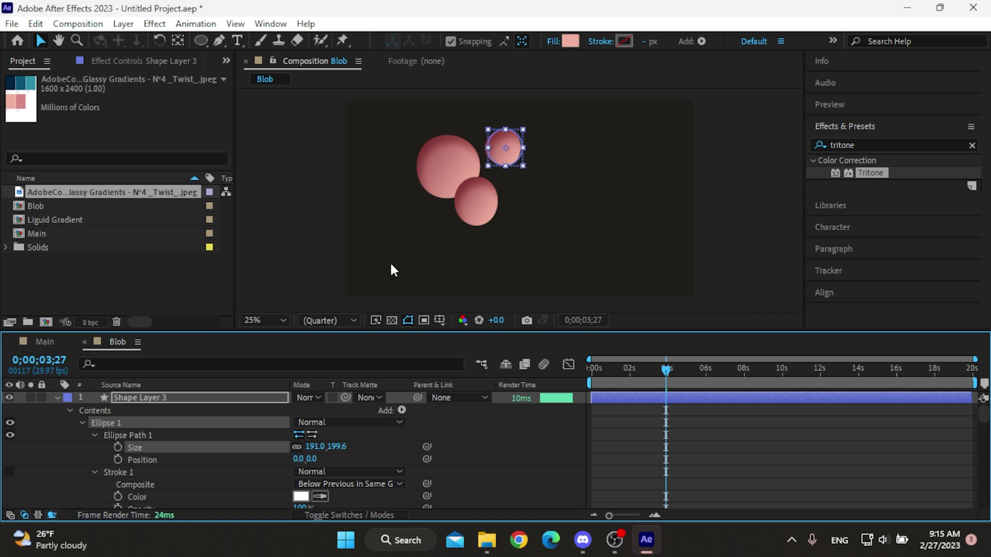
pyautogui.moveTo(506, 148); pyautogui.dragTo(496, 151)
# - Delay the third circle's end Position keyframe slightly and return the playhead to the start of the composition
pyautogui.click(141, 398)
pyautogui.press('u')
pyautogui.press('u')
pyautogui.moveTo(666, 411); pyautogui.dragTo(680, 412)
pyautogui.click(58, 397)
pyautogui.moveTo(666, 369); pyautogui.dragTo(588, 377)
pyautogui.click(318, 490)
# - Duplicate Shape Layer 1, place the copy lowest in the layer stack and delete its Position keyframes
pyautogui.click(150, 397)
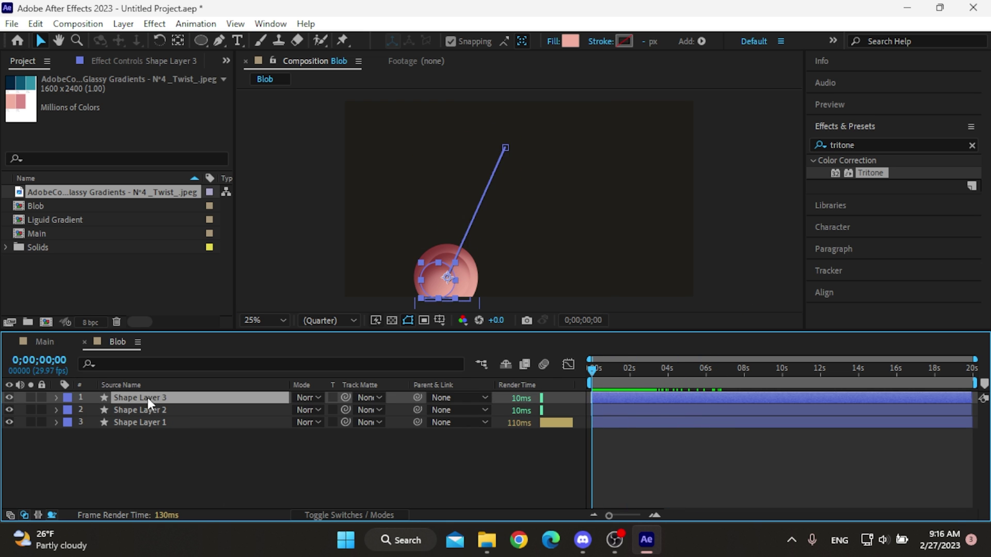
pyautogui.click(181, 422)
pyautogui.hotkey('ctrl', 'd')
pyautogui.moveTo(185, 422); pyautogui.dragTo(178, 439)
pyautogui.press('u')
pyautogui.press('Delete')
# - Enlarge Shape Layer 4's ellipse to 2129 × 2224.7 and flatten it into a wide dome centered along the frame's bottom edge
pyautogui.click(57, 434)
pyautogui.click(56, 435)
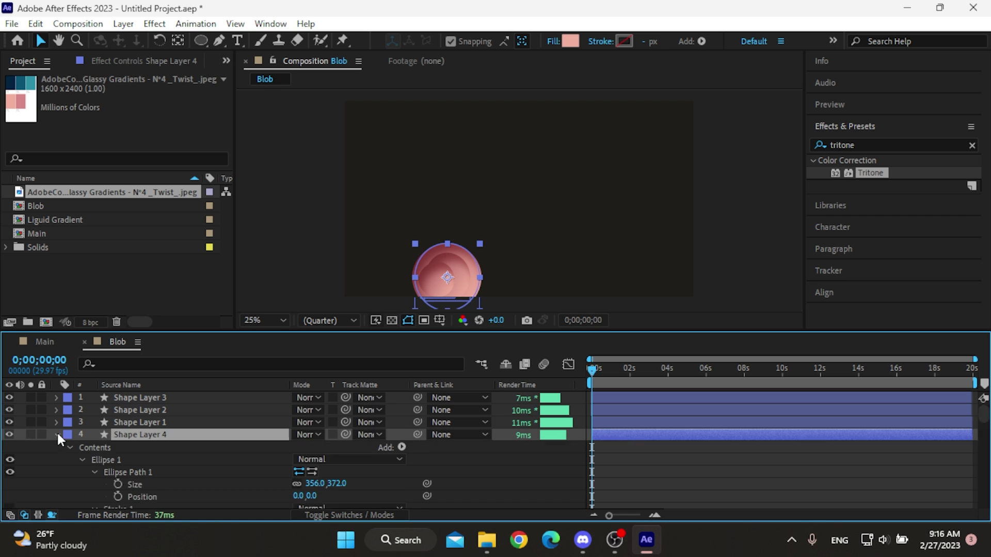
pyautogui.scroll(-1, 57, 432)
pyautogui.moveTo(315, 447); pyautogui.dragTo(970, 480)
pyautogui.scroll(-4, 524, 208)
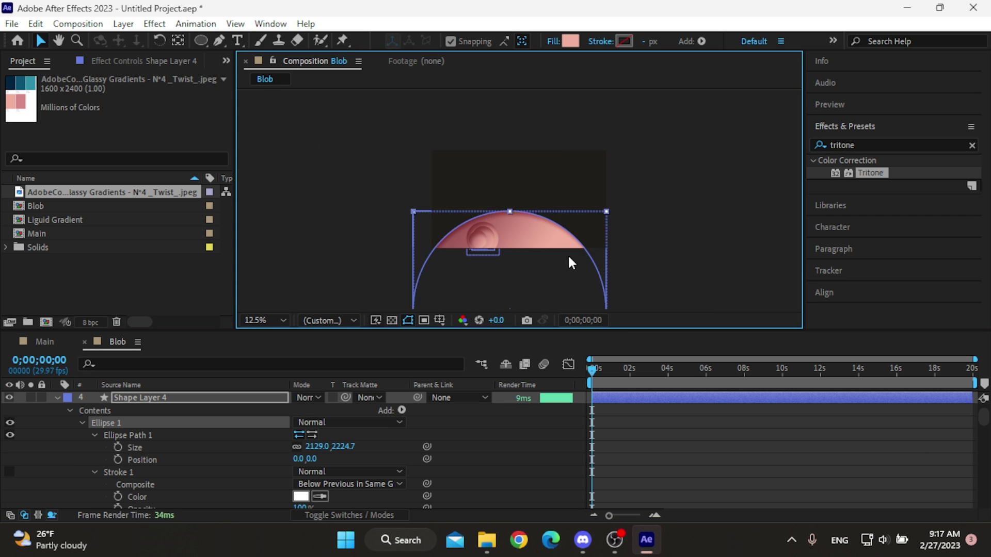
pyautogui.moveTo(516, 270); pyautogui.dragTo(574, 225)
pyautogui.scroll(2, 590, 238)
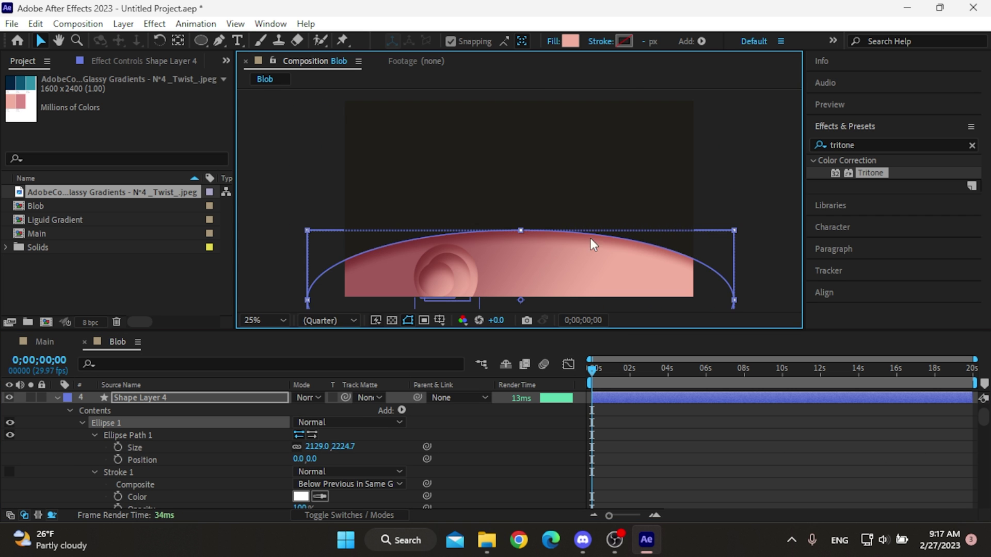
# - Move Shape Layer 4 above the other shape layers and deselect it
pyautogui.click(56, 397)
pyautogui.moveTo(154, 434); pyautogui.dragTo(159, 394)
pyautogui.click(239, 447)
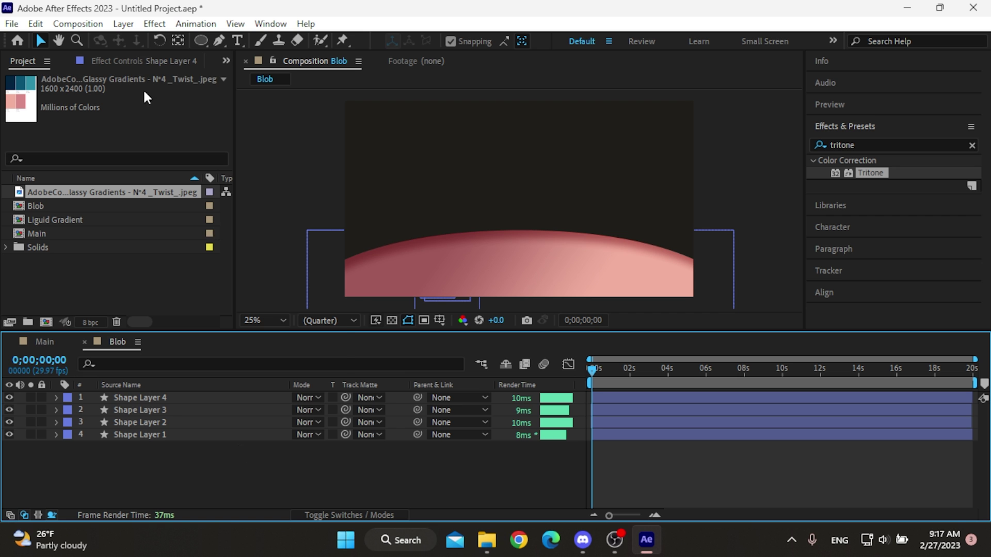
# - Add an adjustment layer above the shape layers in the Blob composition and apply Gaussian Blur to it
pyautogui.click(123, 24)
pyautogui.moveTo(175, 42)
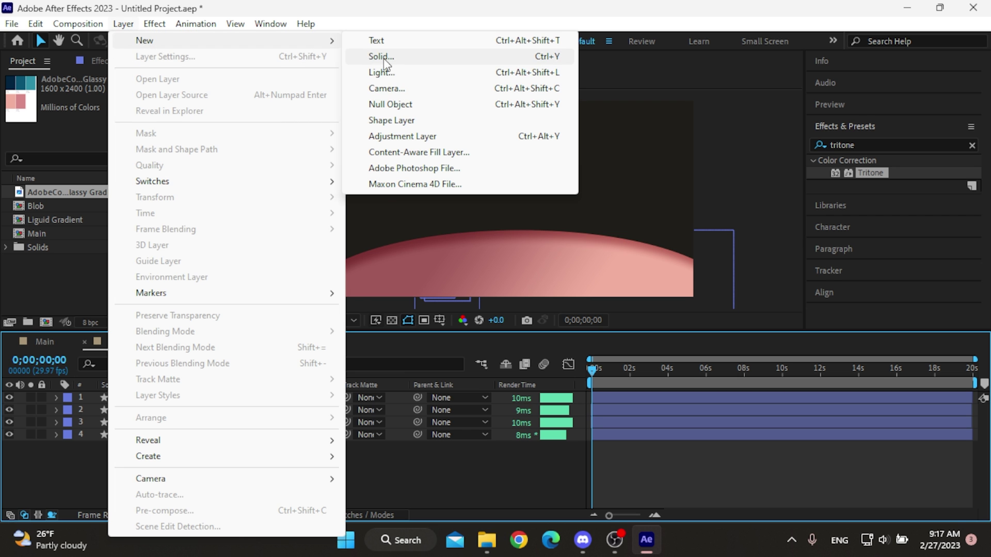
pyautogui.click(397, 136)
pyautogui.click(877, 145)
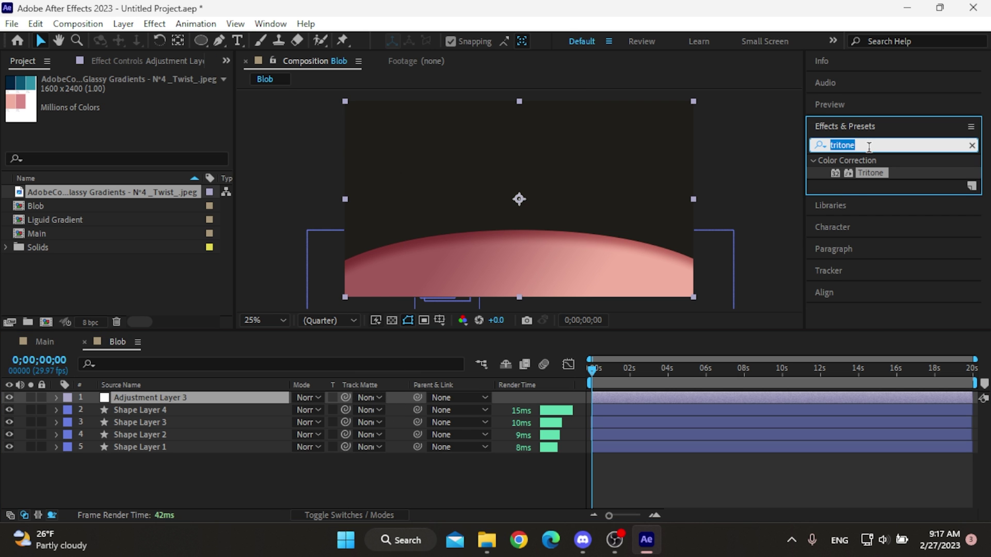
pyautogui.write('gau')
pyautogui.moveTo(882, 173); pyautogui.dragTo(206, 402)
# - Add Simple Choker below the adjustment layer's Gaussian Blur, setting Blurriness to 20 and Choke Matte to 20
pyautogui.click(826, 145)
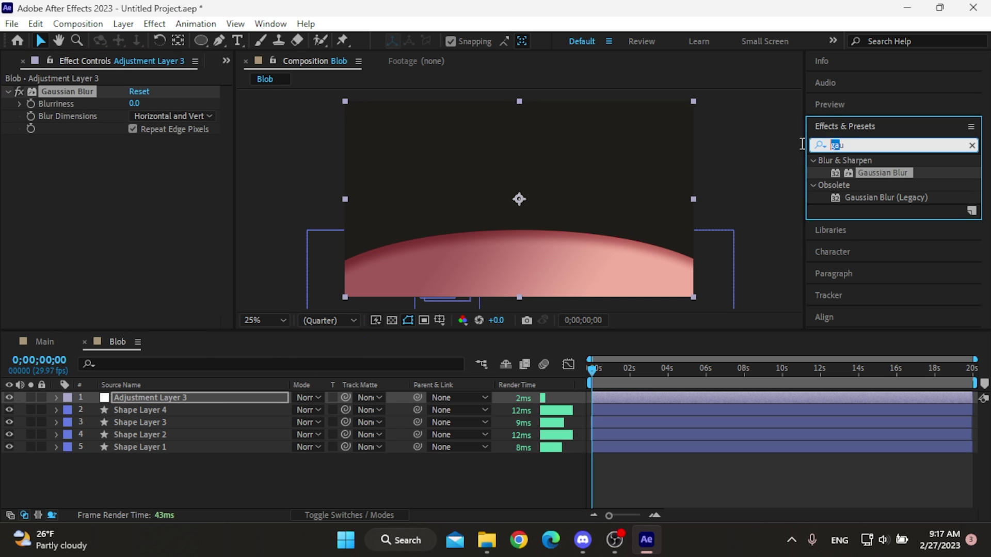
pyautogui.write('e')
pyautogui.moveTo(887, 248); pyautogui.dragTo(163, 140)
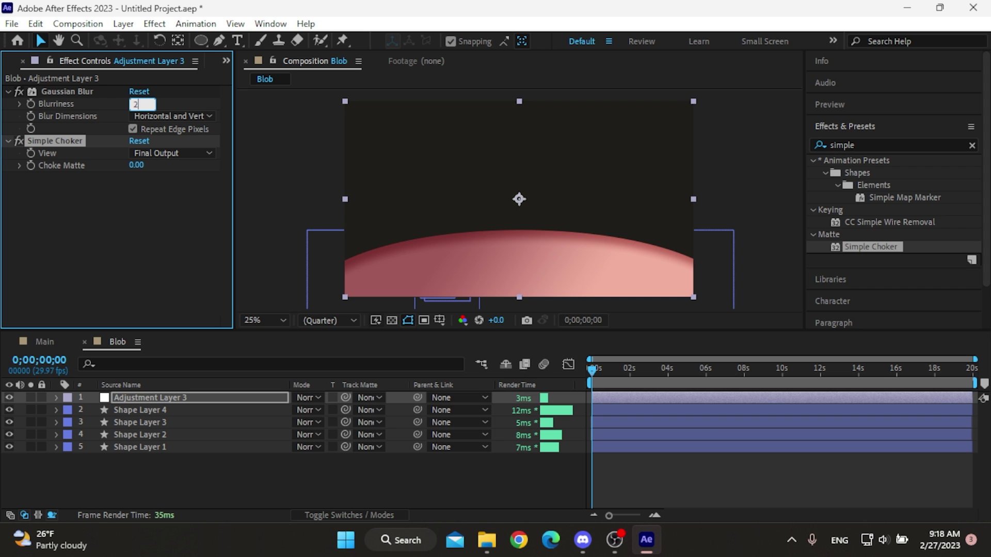
pyautogui.write('20')
pyautogui.press('Return')
pyautogui.press('Return')
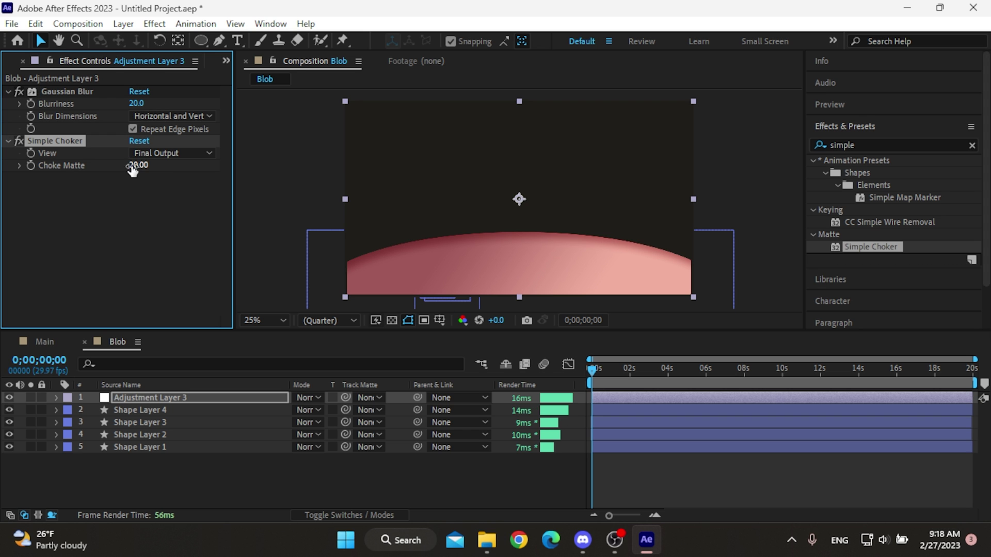
pyautogui.moveTo(603, 368); pyautogui.dragTo(625, 380)
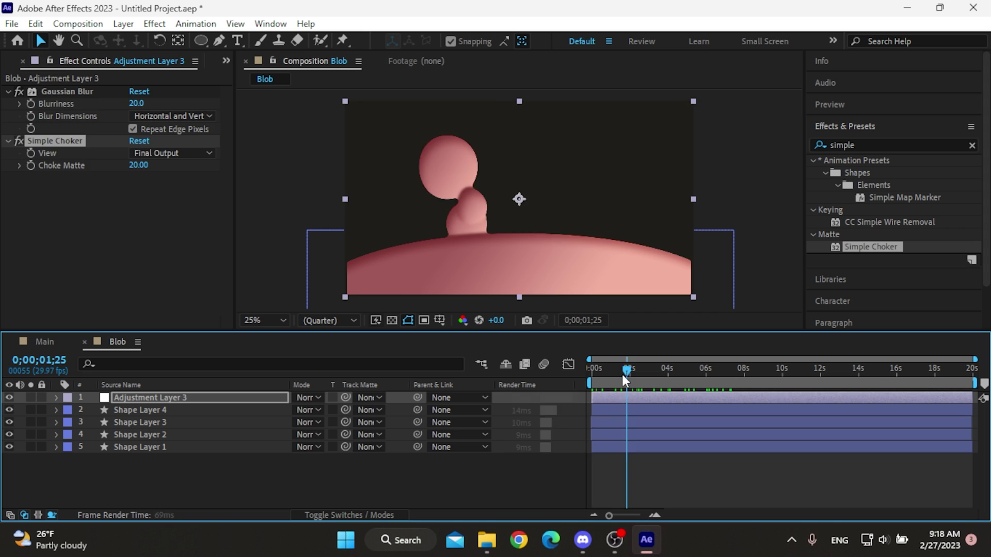
# - Add the Liguid Gradient and Blob compositions to Main, with Blob on top, and preview the combined animation
pyautogui.click(38, 340)
pyautogui.click(21, 62)
pyautogui.moveTo(69, 217); pyautogui.dragTo(105, 417)
pyautogui.moveTo(47, 209); pyautogui.dragTo(120, 398)
pyautogui.click(370, 468)
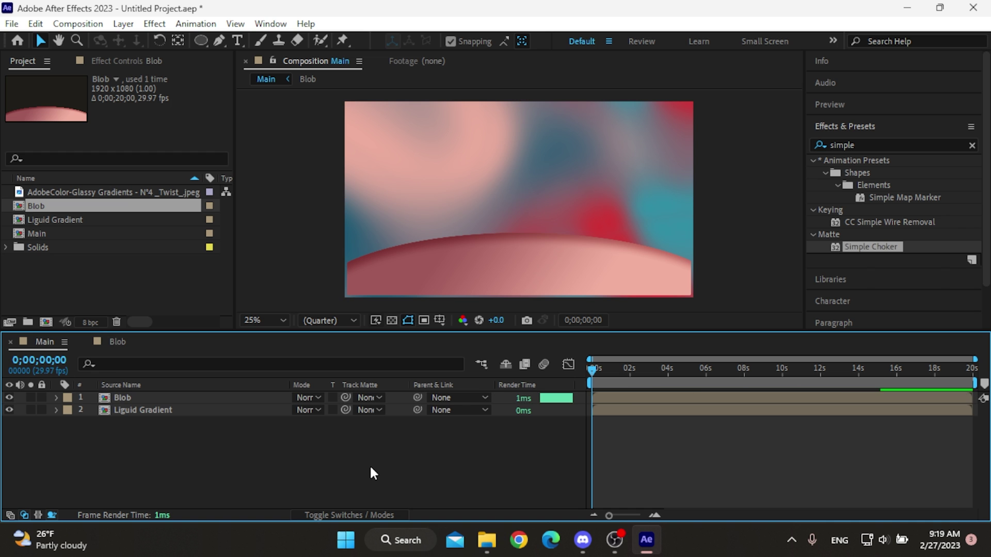
pyautogui.press('space')
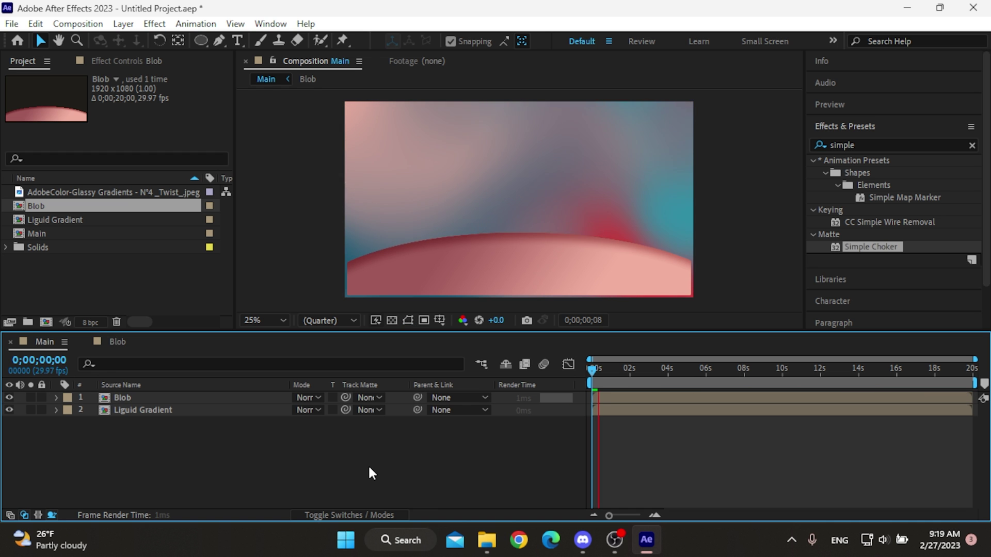